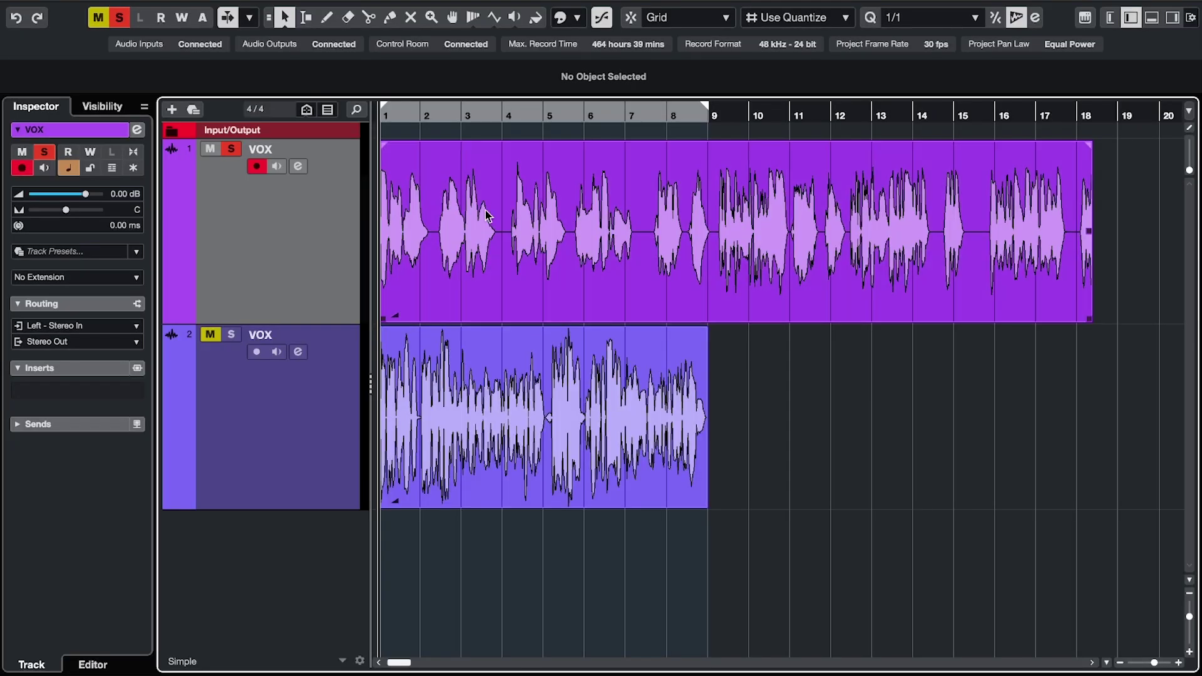
Insert Pitch Correct on the VOX track and briefly browse its presets.
left_click(486, 216)
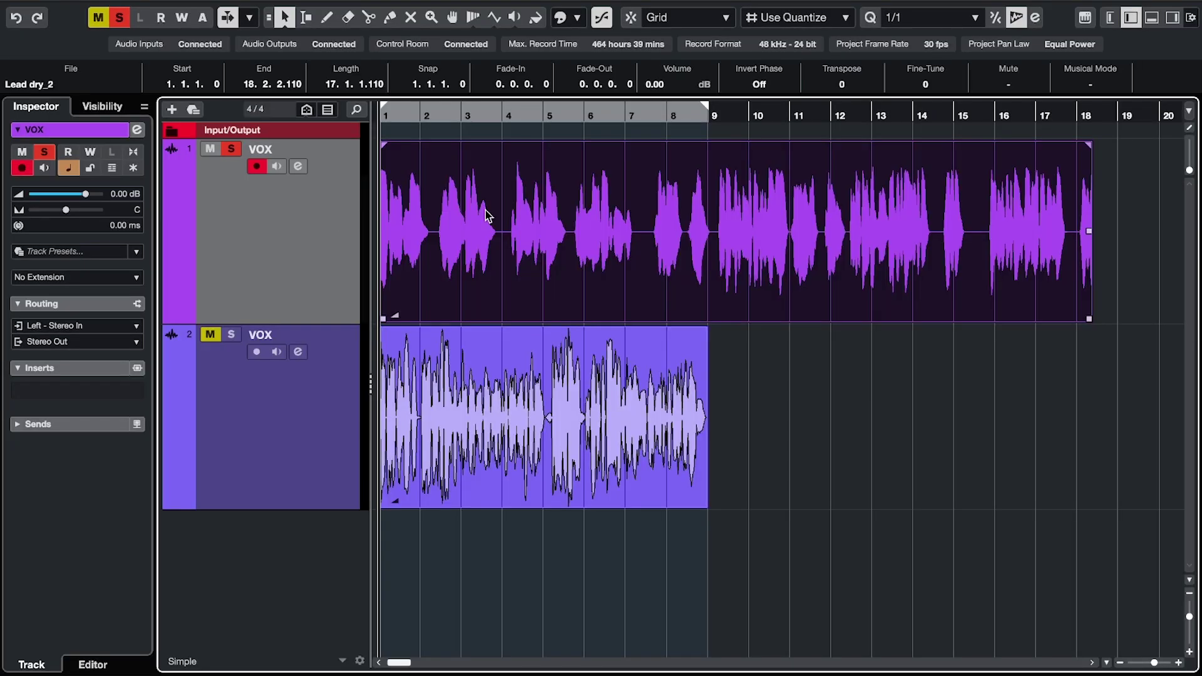
left_click(70, 384)
type("pitch")
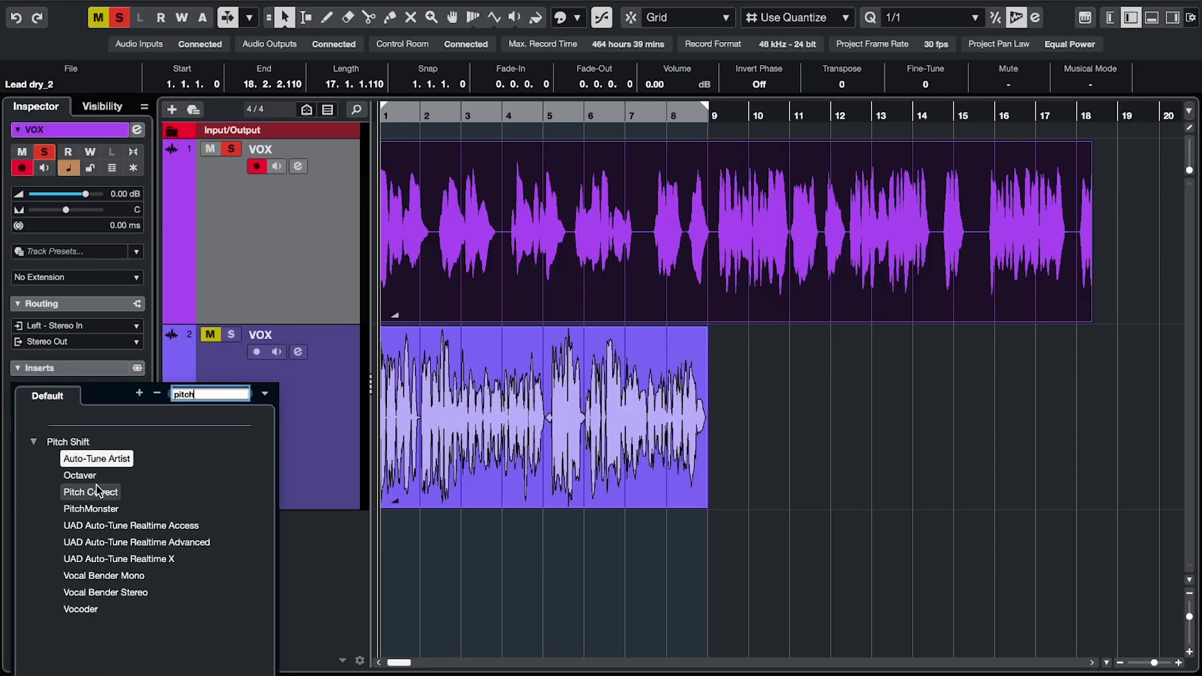
left_click(77, 498)
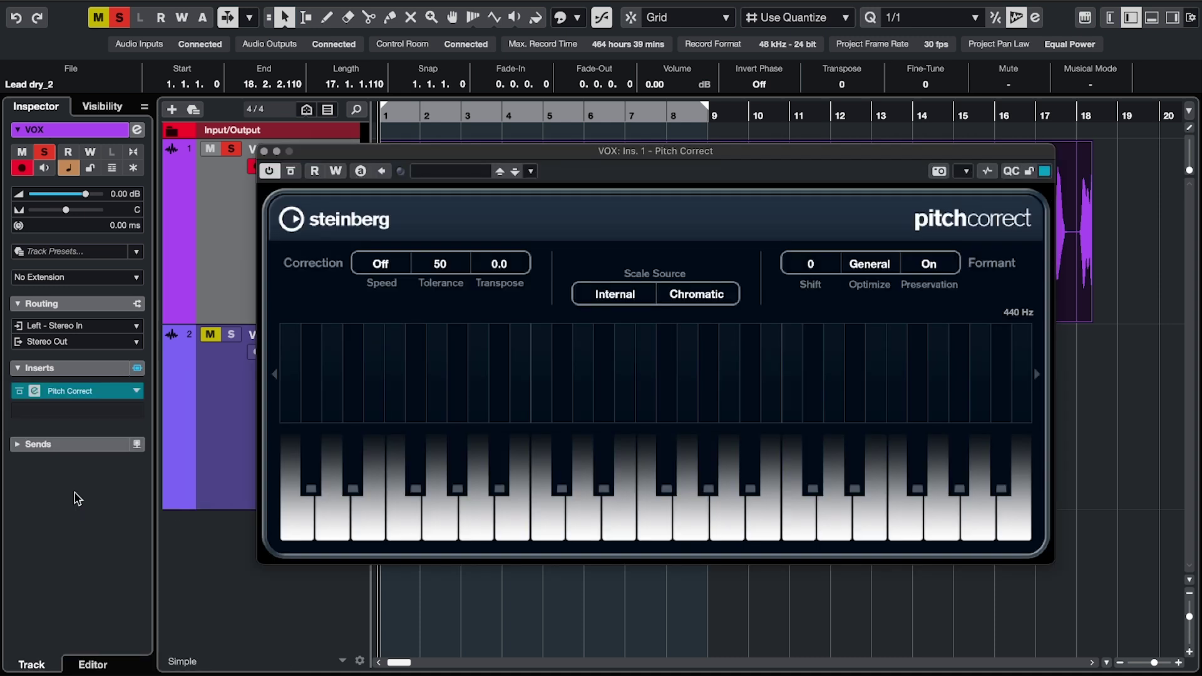
left_click(445, 175)
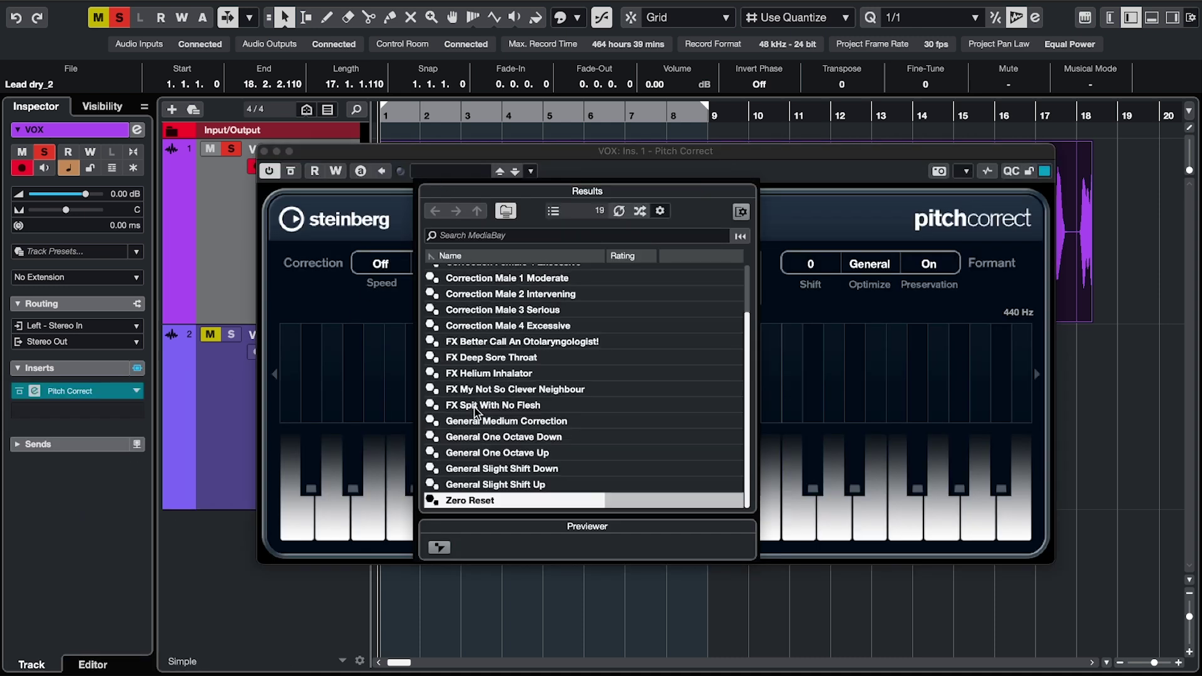
left_click(352, 318)
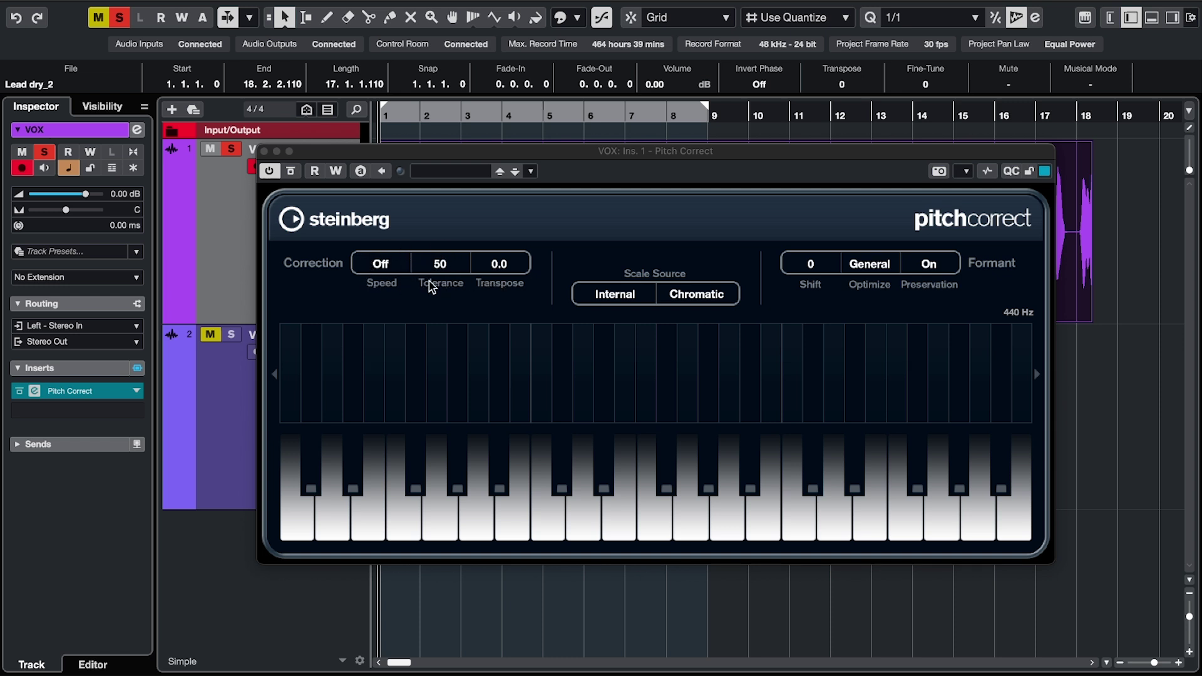
Raise the tolerance and set correction speed to 100, then audition the vocal.
left_click_drag(435, 282, 446, 208)
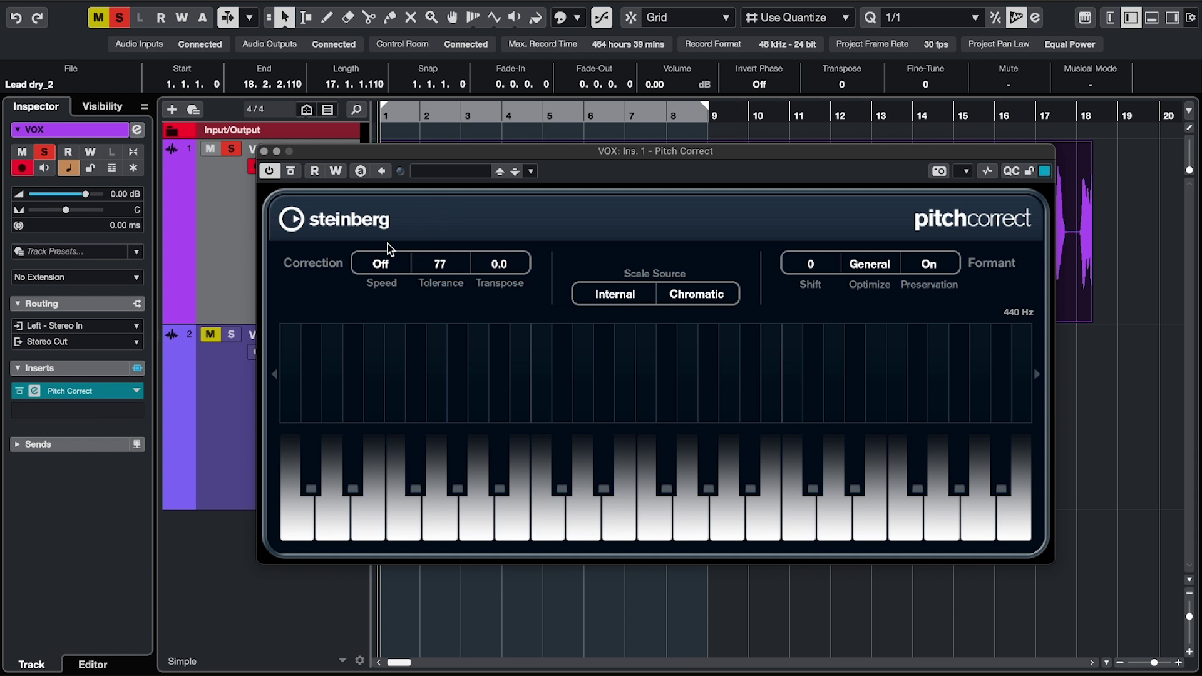
left_click_drag(378, 261, 377, 226)
key("space")
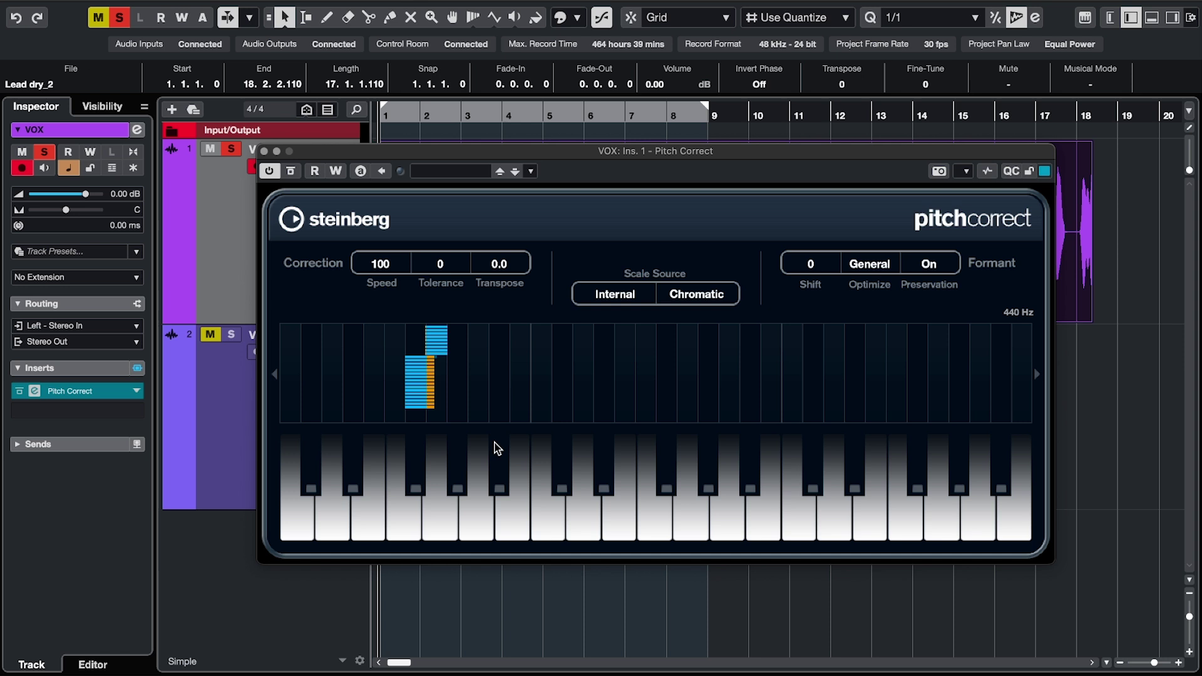
key("space")
Return speed and tolerance to 50, transpose up about 5.1 and audition it.
left_click(380, 266, "super")
left_click(439, 267, "super")
type("50")
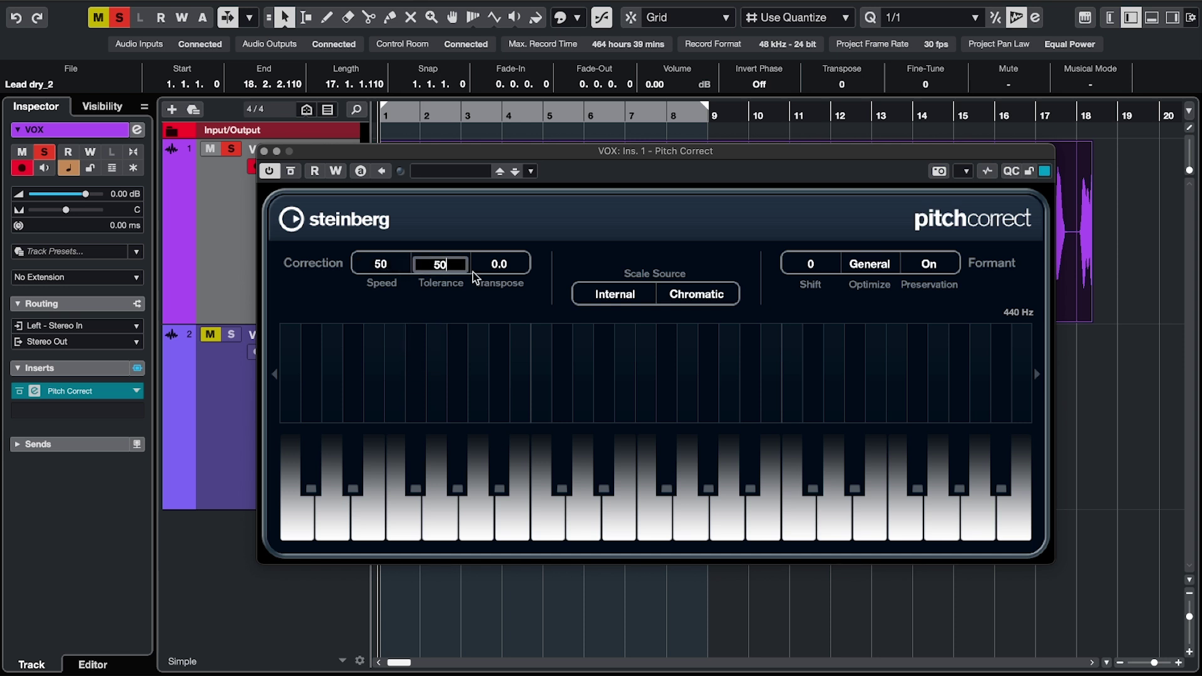
left_click_drag(507, 272, 512, 141)
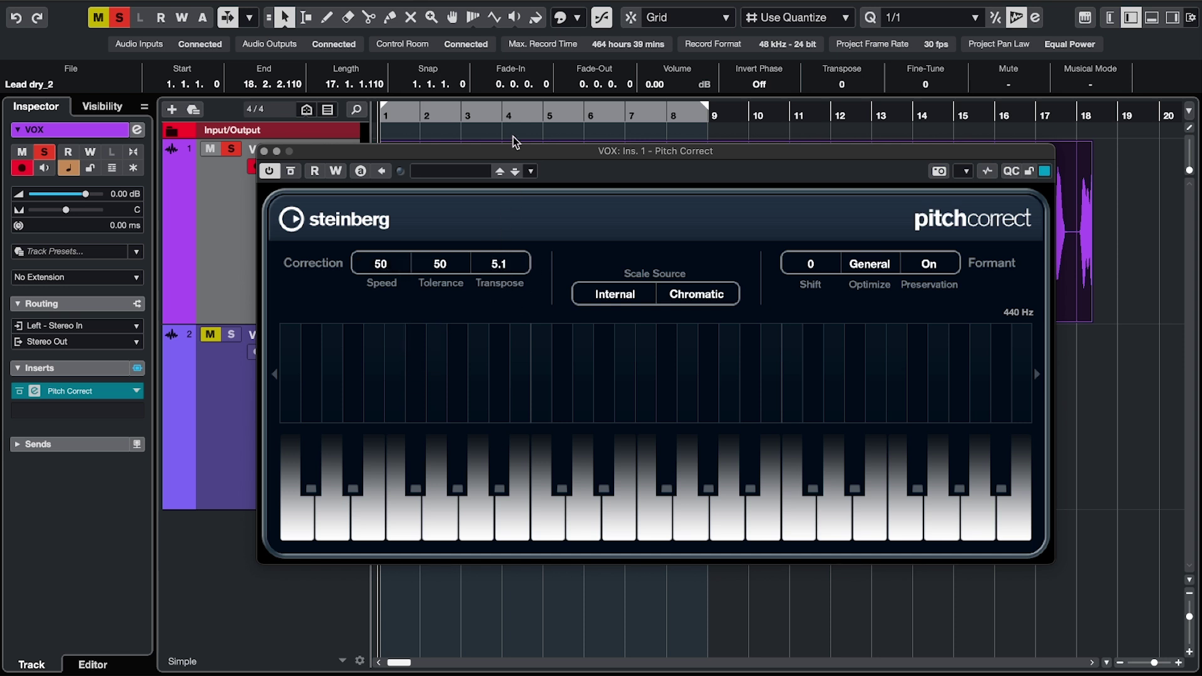
key("space")
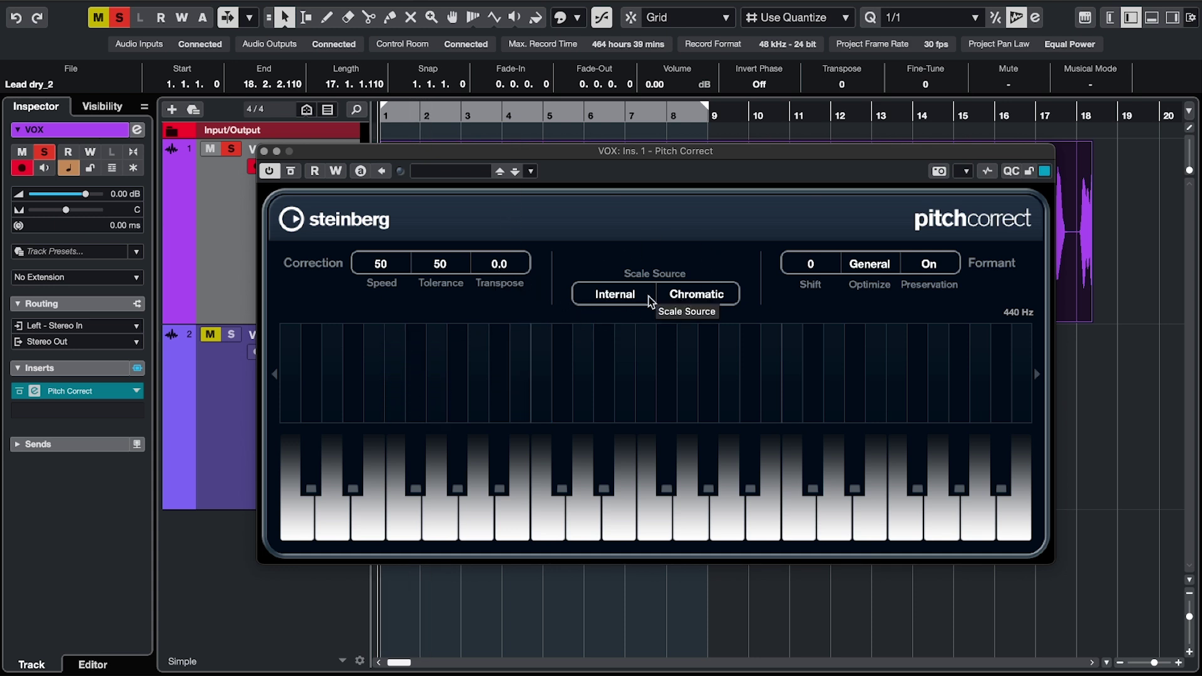
Set the correction scale to D major.
left_click(697, 296)
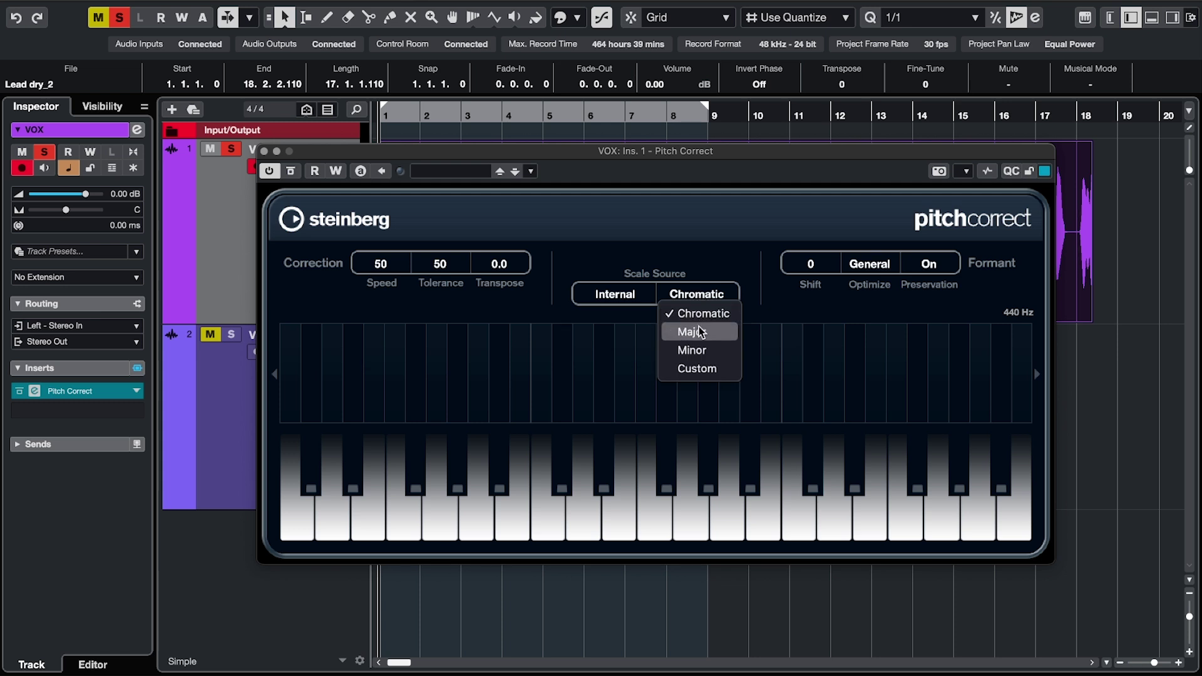
left_click(698, 333)
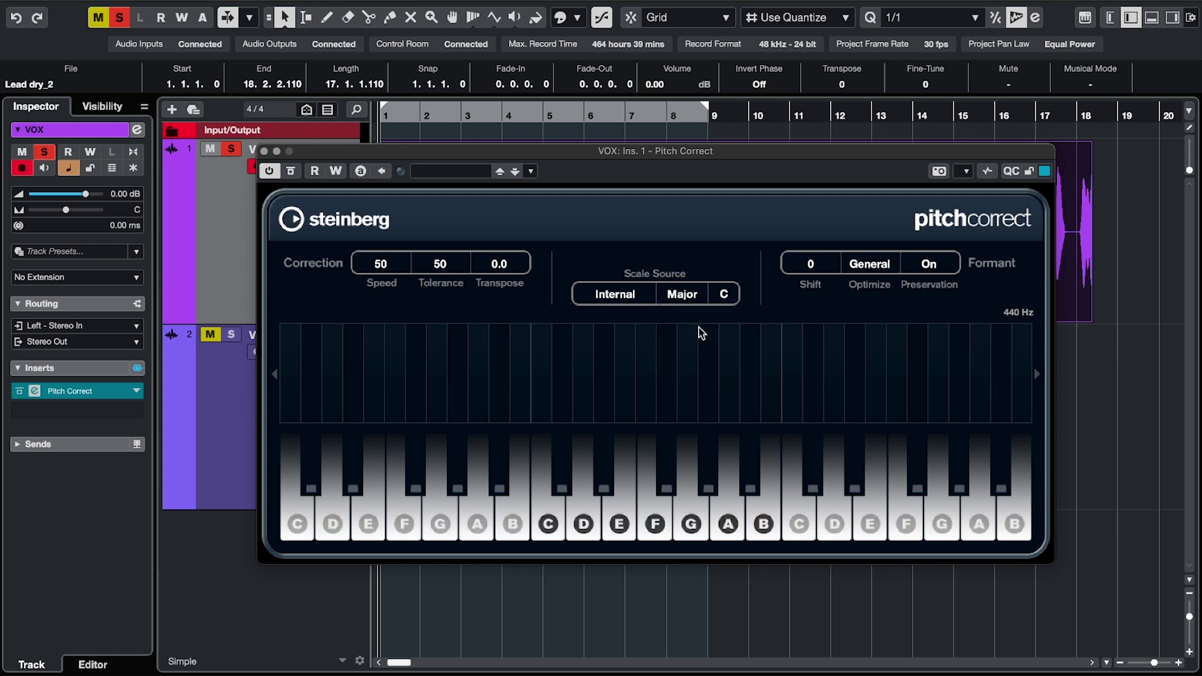
left_click(732, 294)
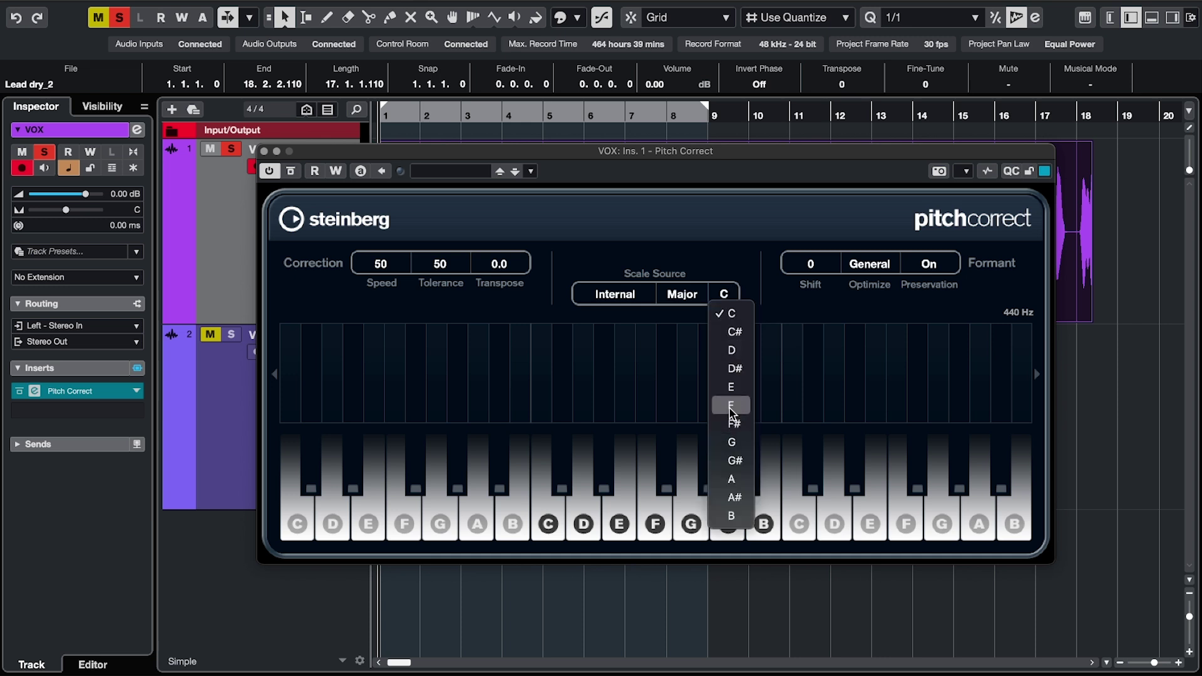
left_click(731, 352)
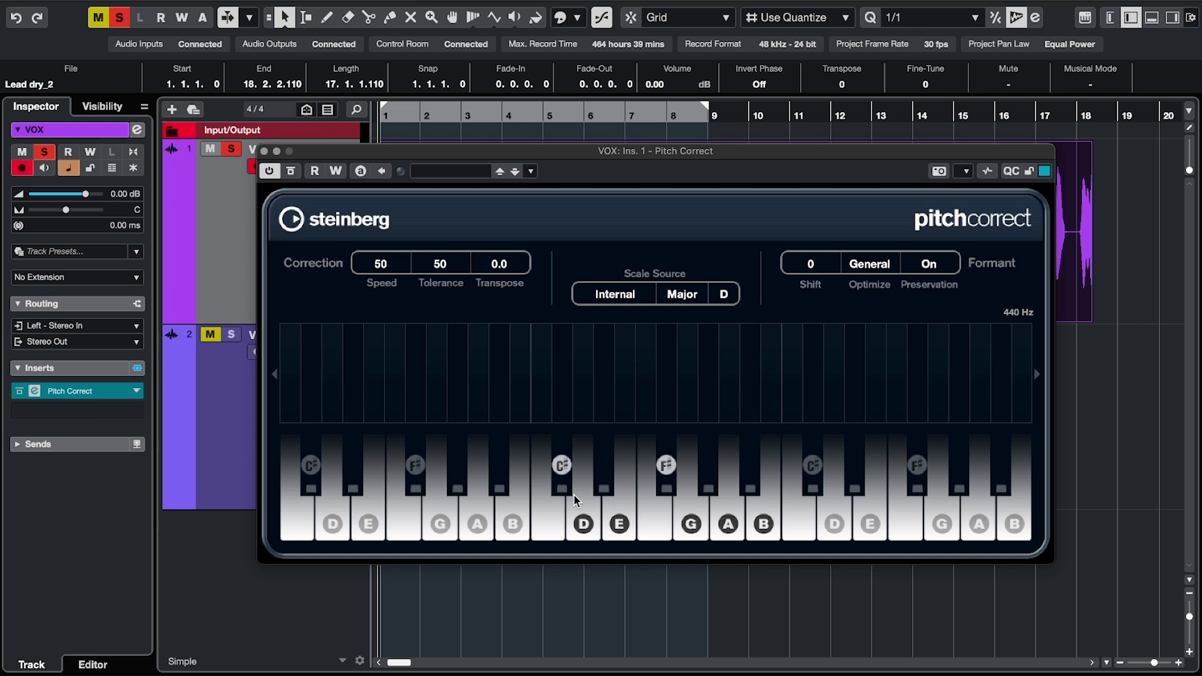
Switch to a custom scale, add C, D# and G, then reset the custom scale.
left_click(686, 301)
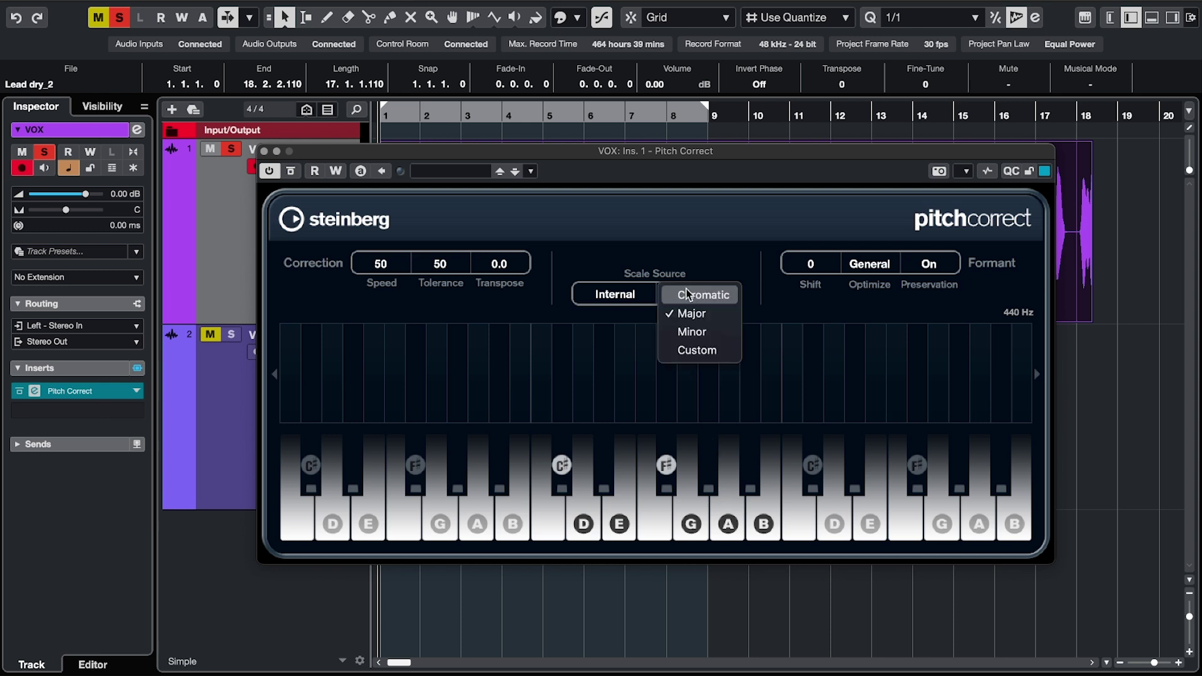
left_click(698, 357)
left_click(556, 516)
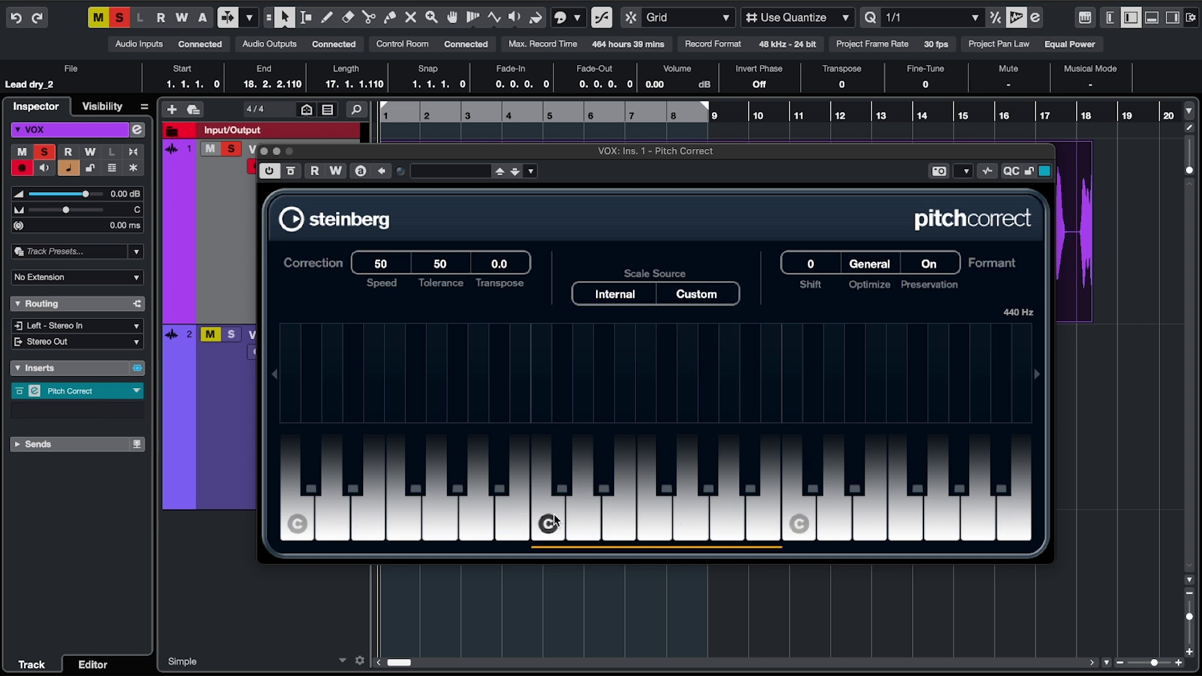
left_click(604, 467)
left_click(691, 522)
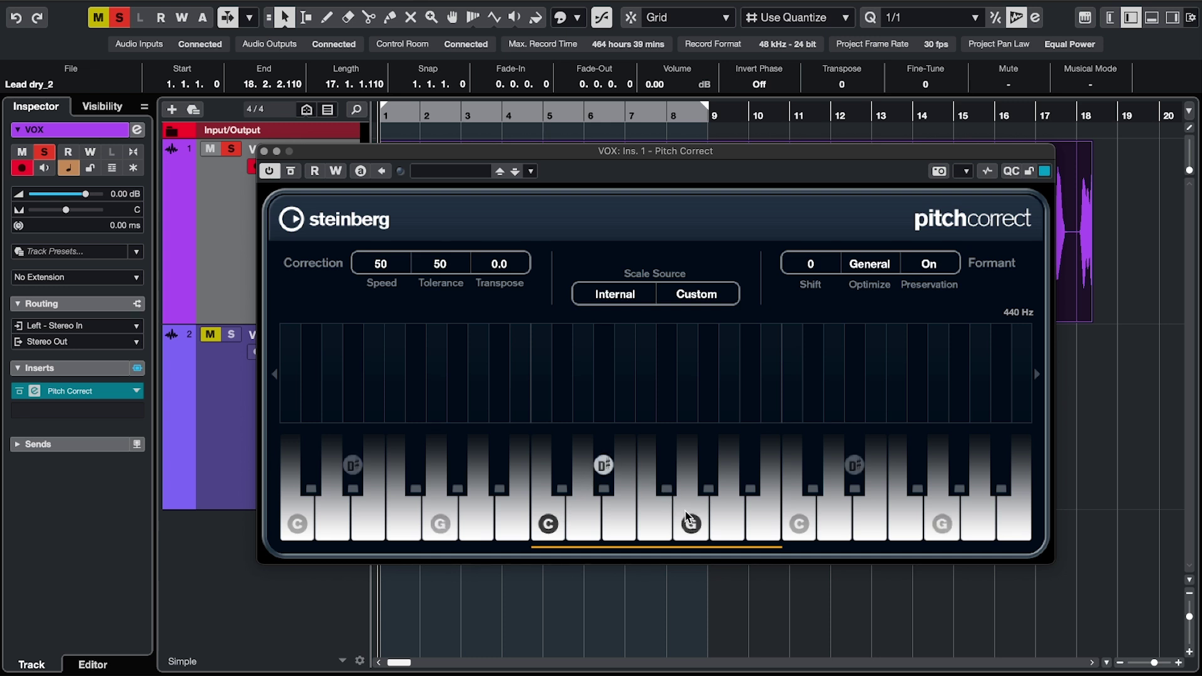
left_click(655, 548)
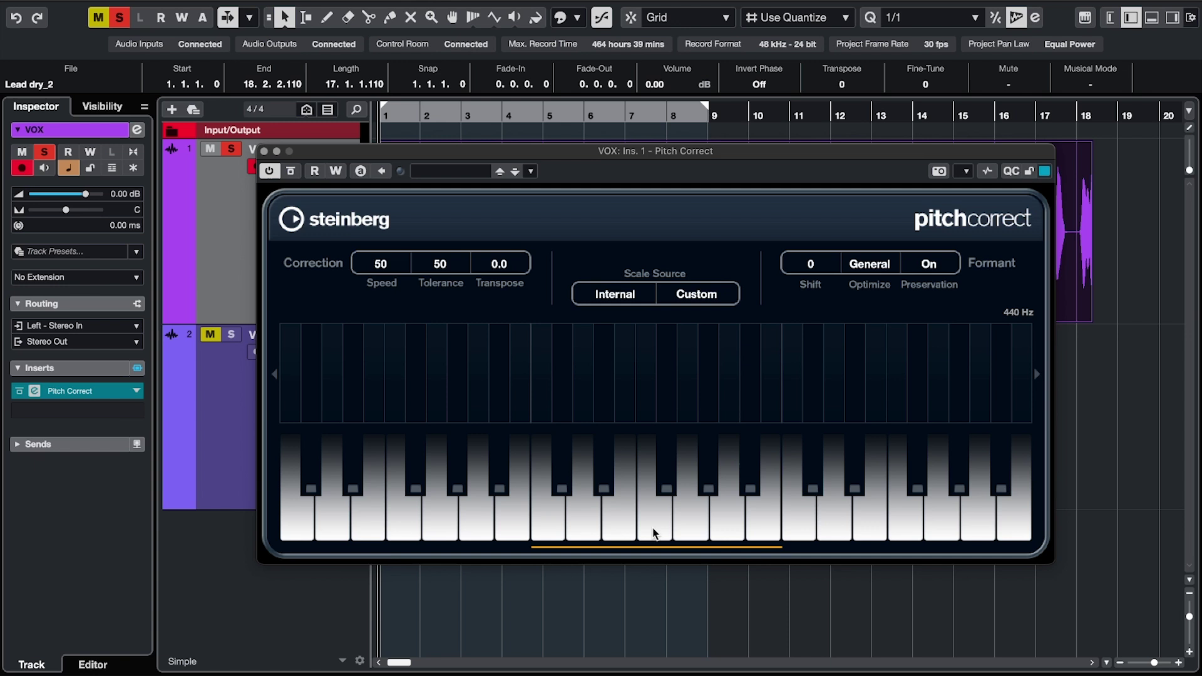
Set the scale source to External - MIDI Note.
left_click(616, 296)
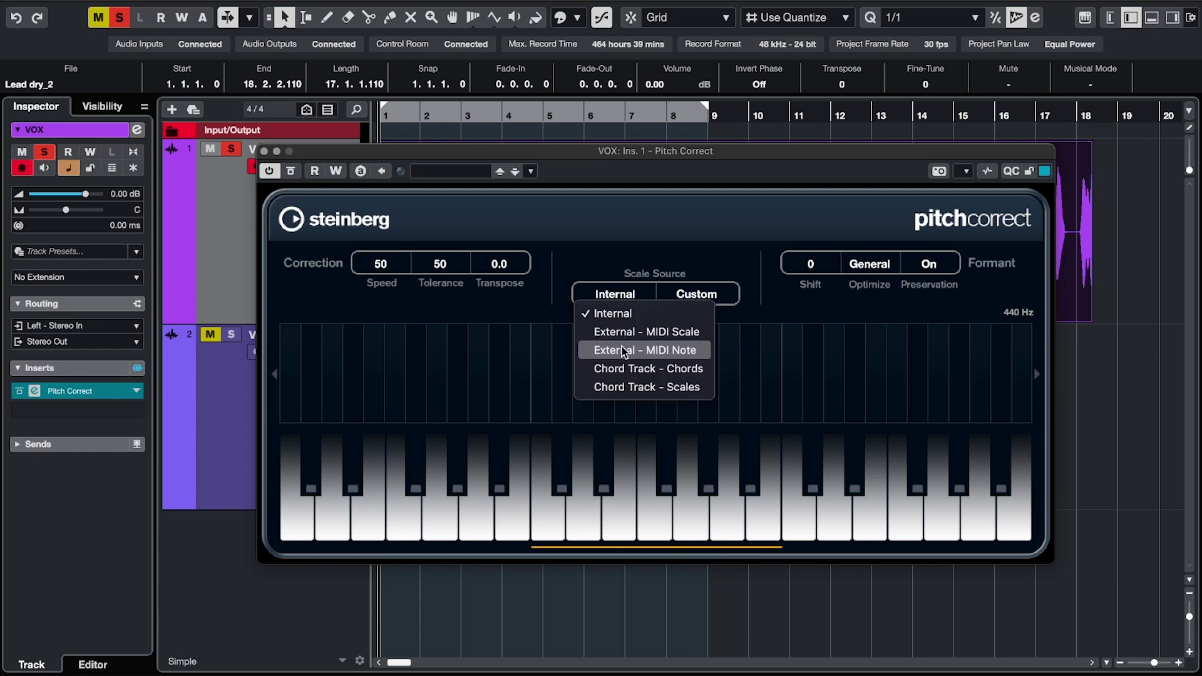
left_click(623, 351)
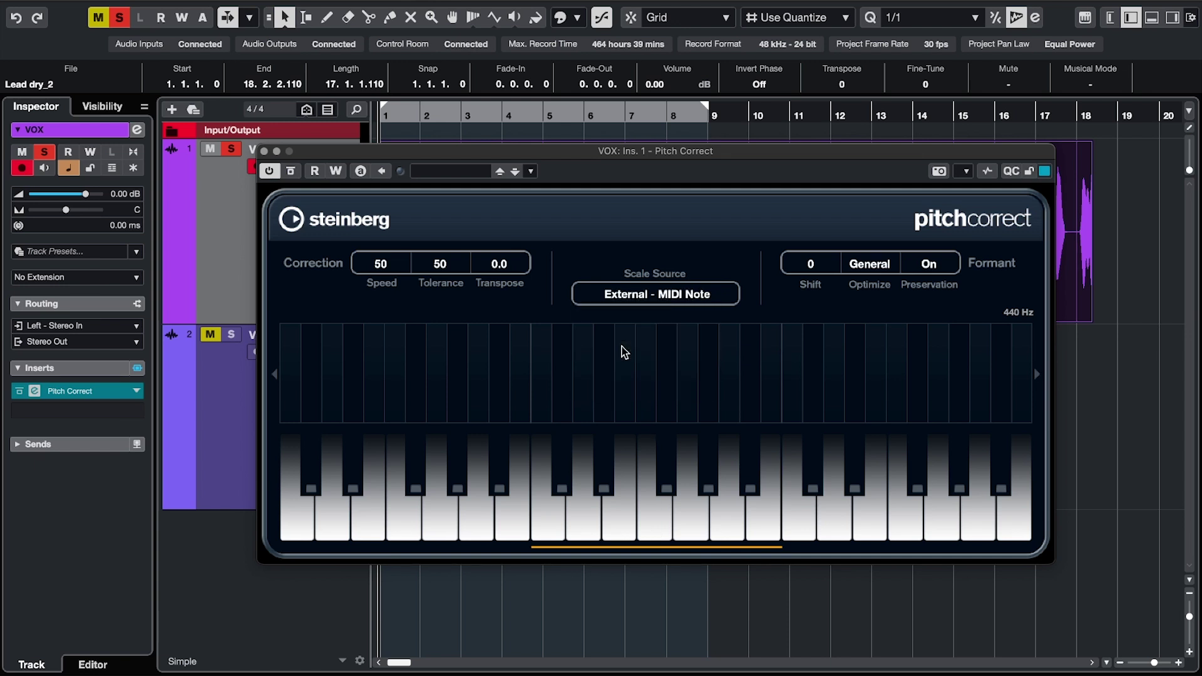
left_click(265, 152)
Add a MIDI track whose output goes to Pitch Correct's MIDI input.
right_click(263, 246)
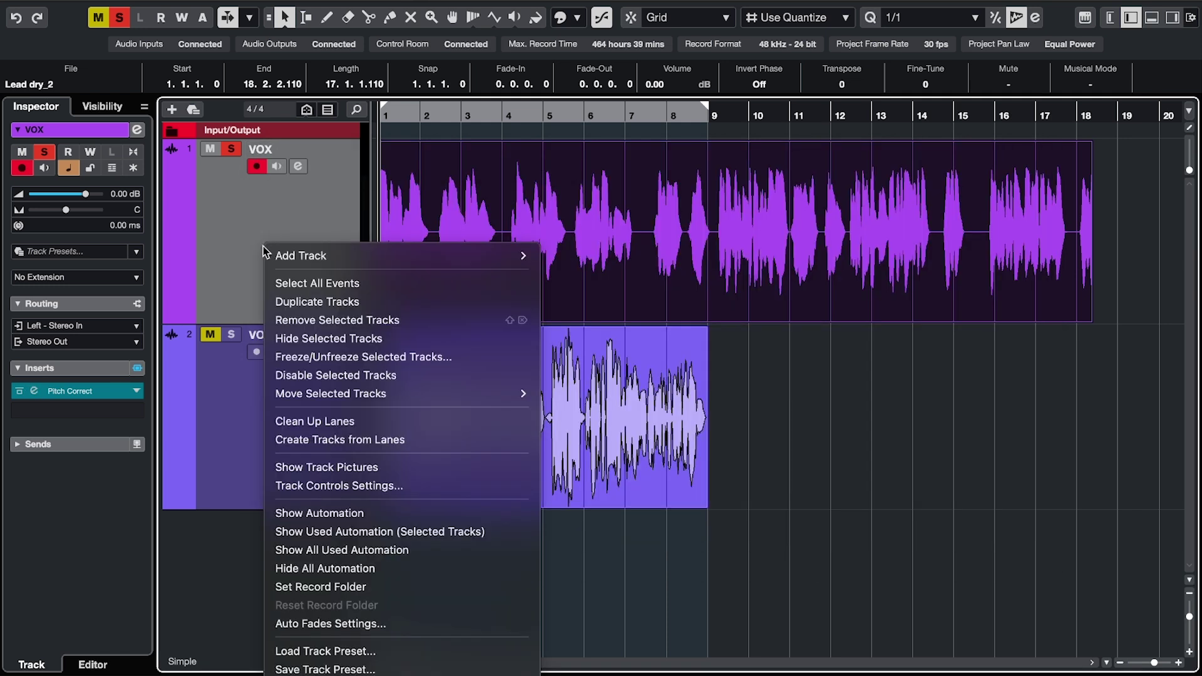
left_click(585, 298)
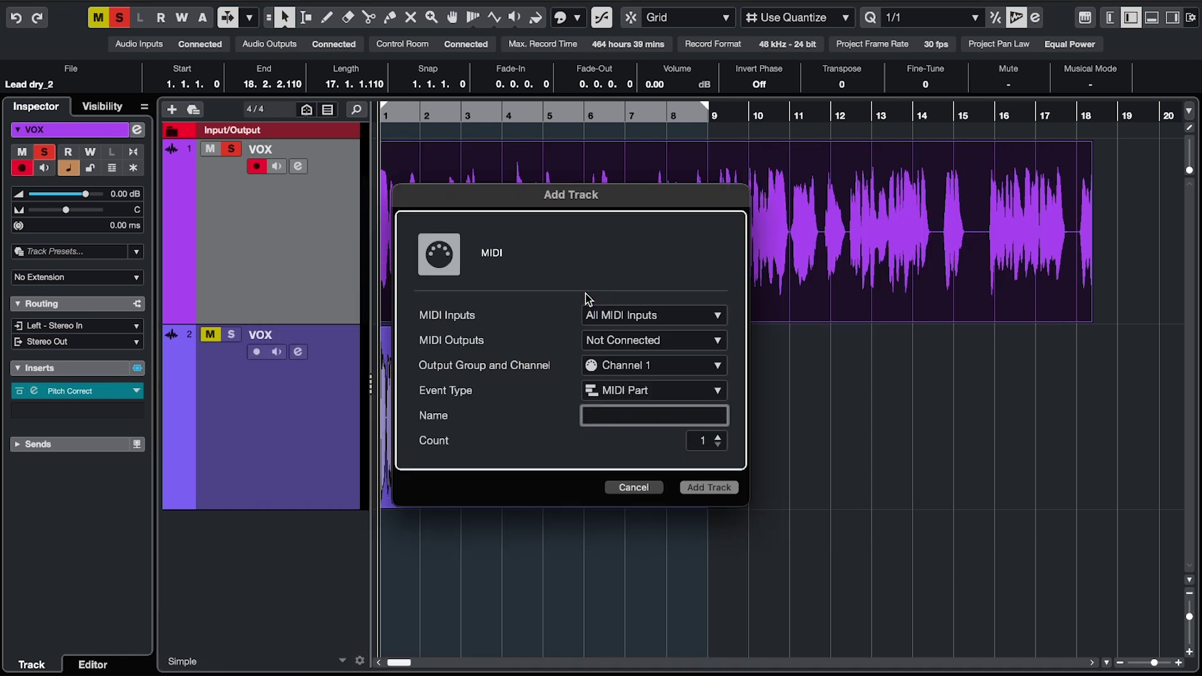
left_click(719, 343)
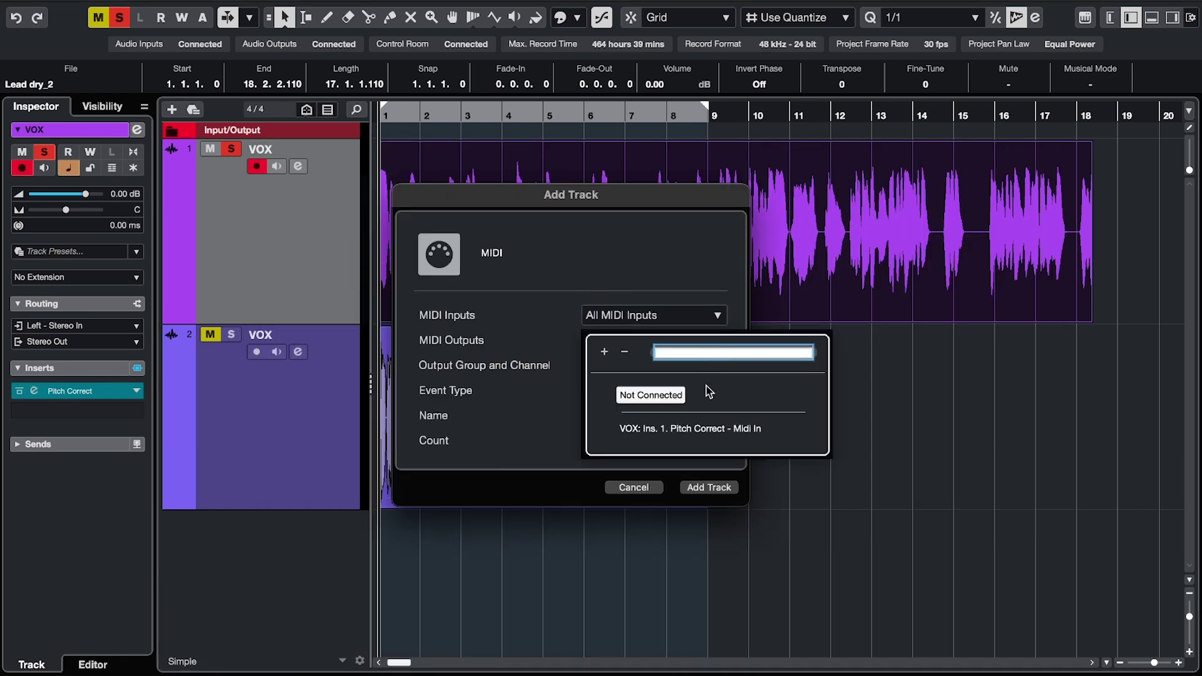
left_click(688, 430)
left_click(709, 486)
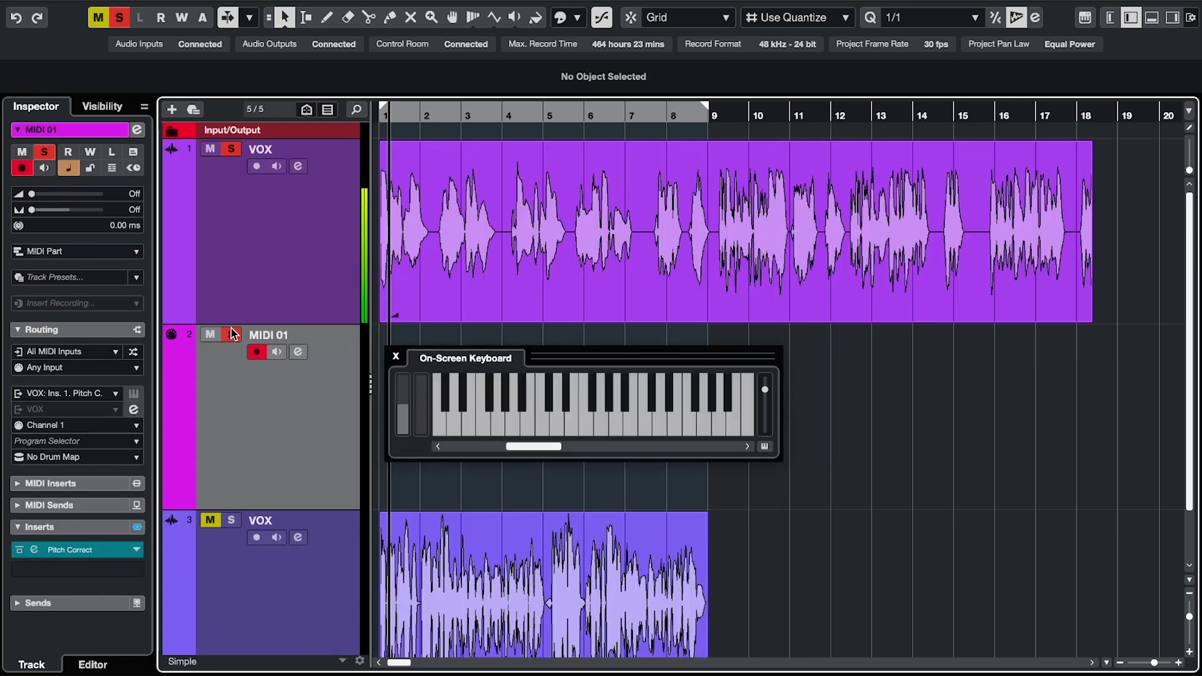
Play a few MIDI notes to steer the vocal pitch and reopen Pitch Correct.
key("y")
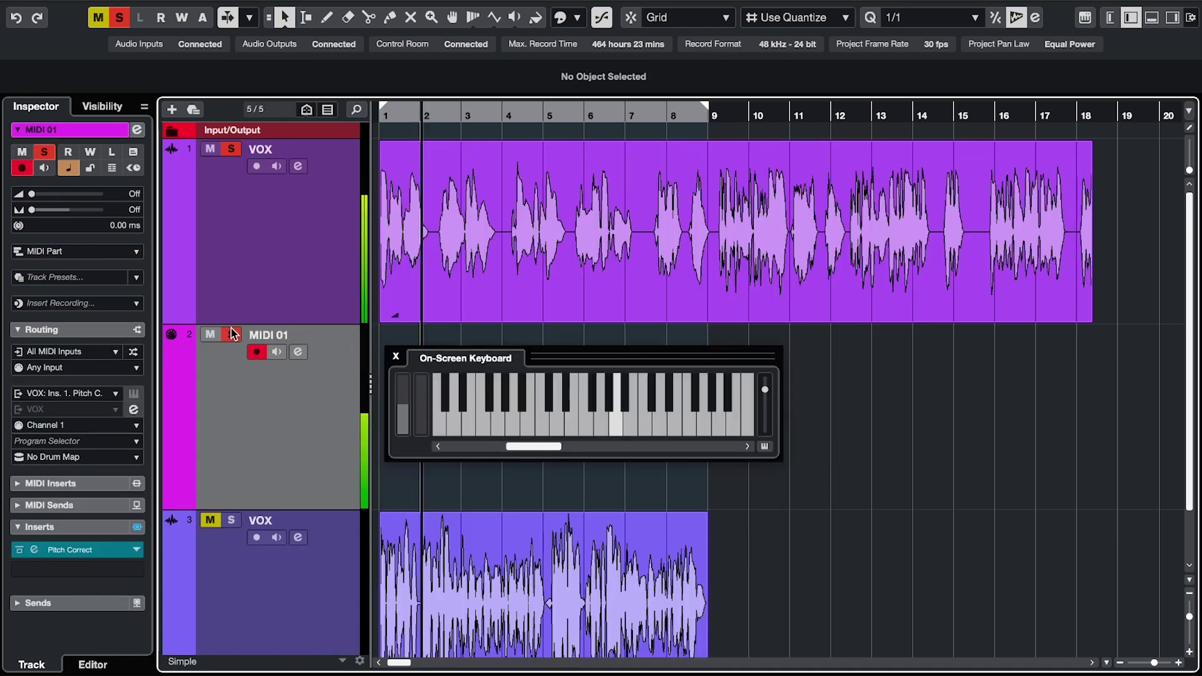
key("y")
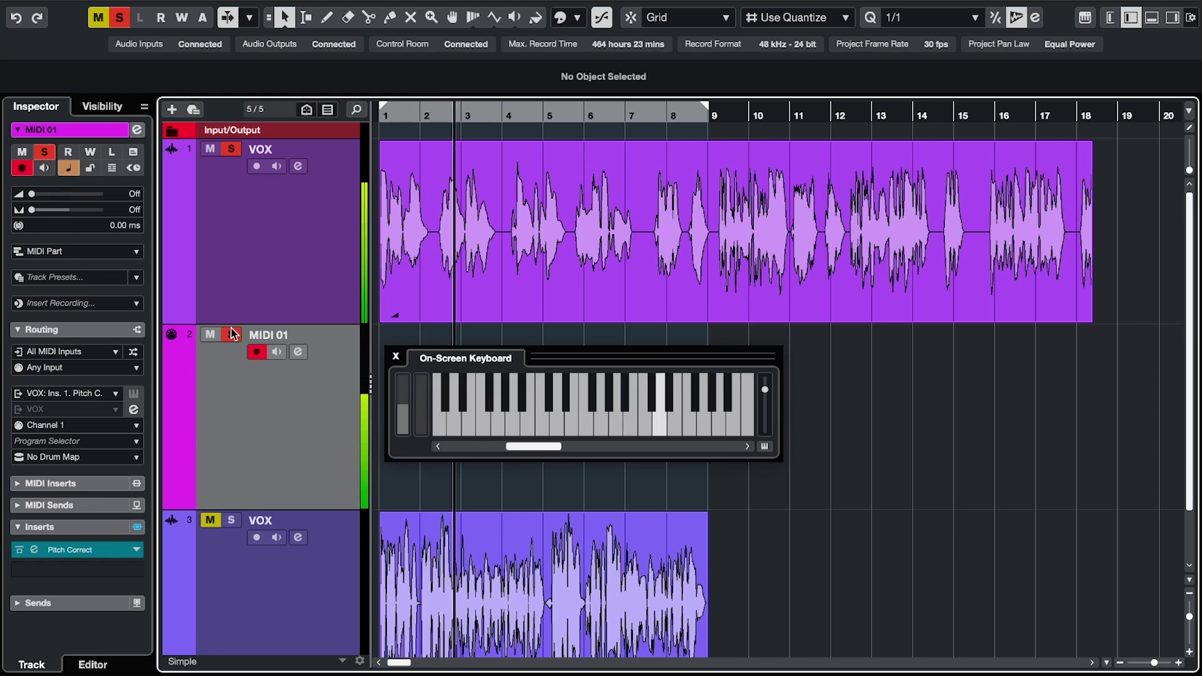
key("v")
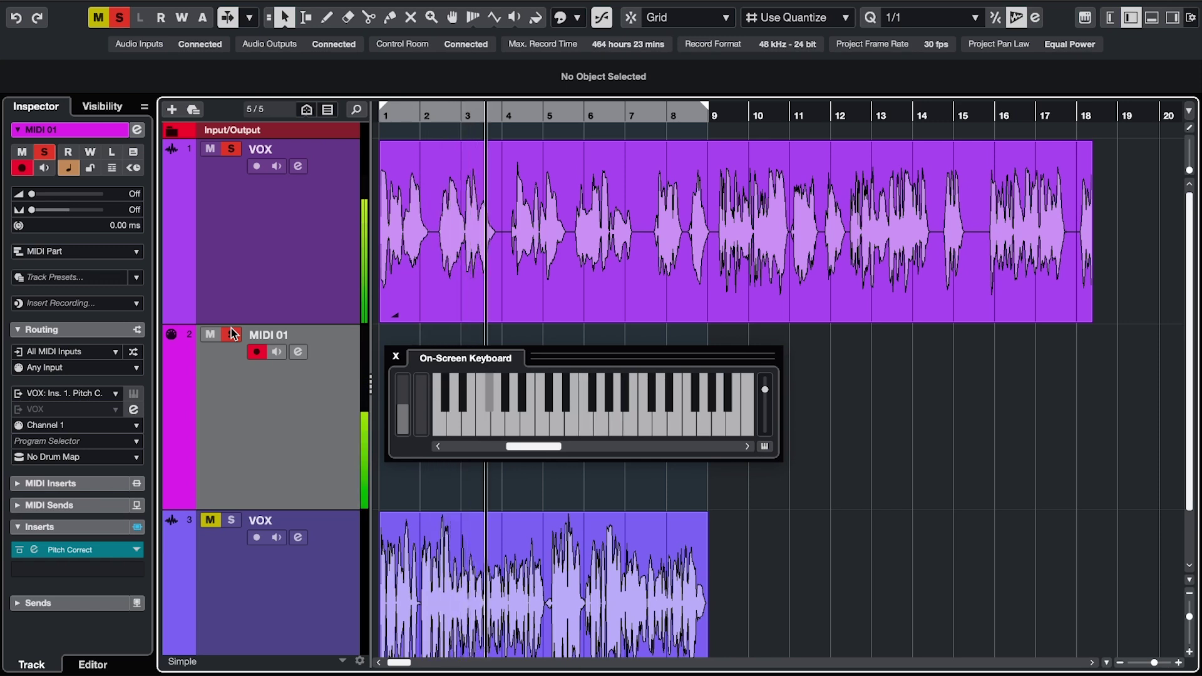
left_click(69, 550)
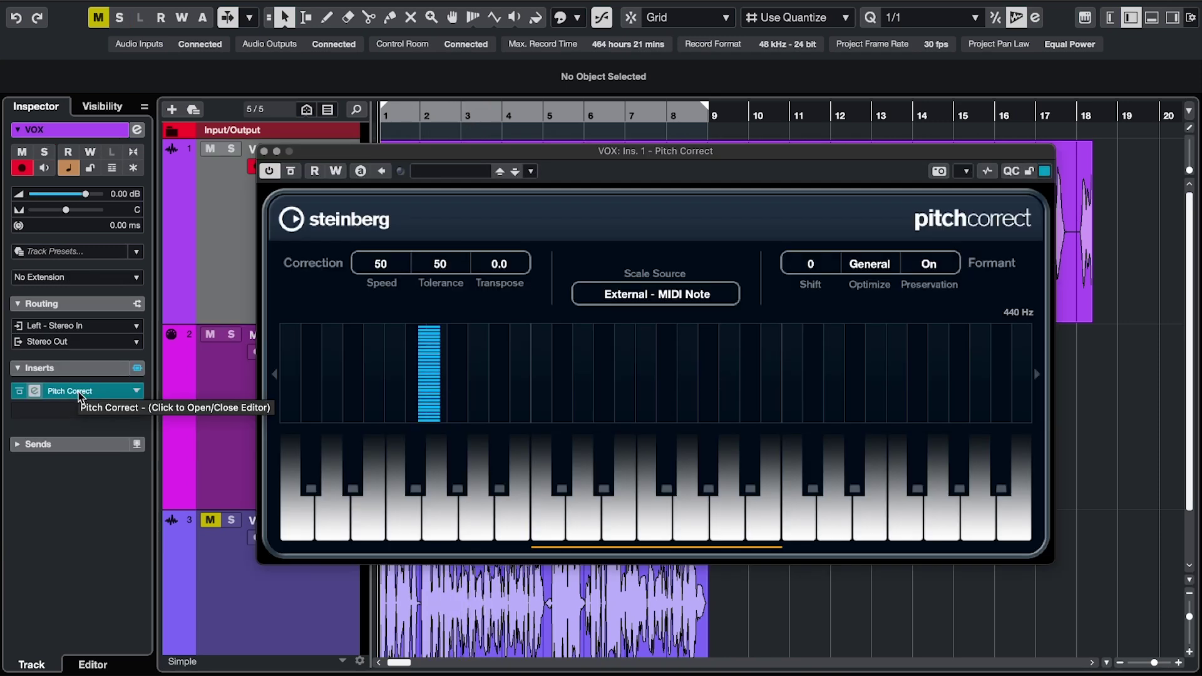
Set the scale source to Chord Track - Chords and add a chord track.
left_click(621, 296)
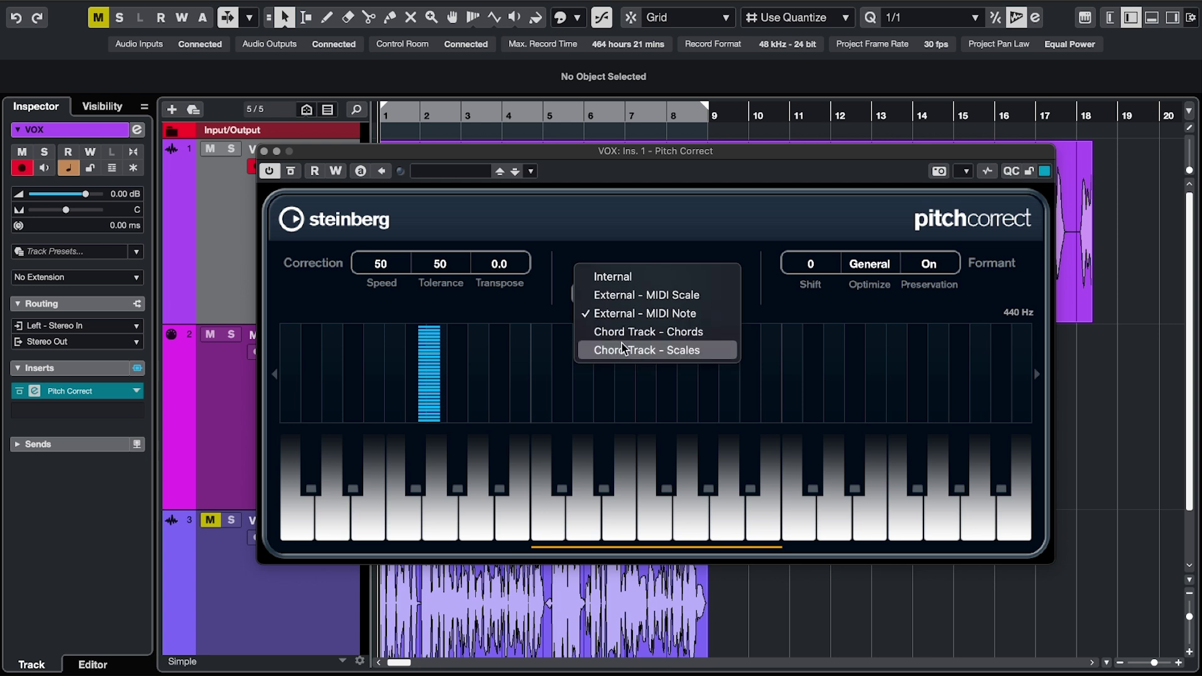
left_click(635, 333)
left_click(265, 150)
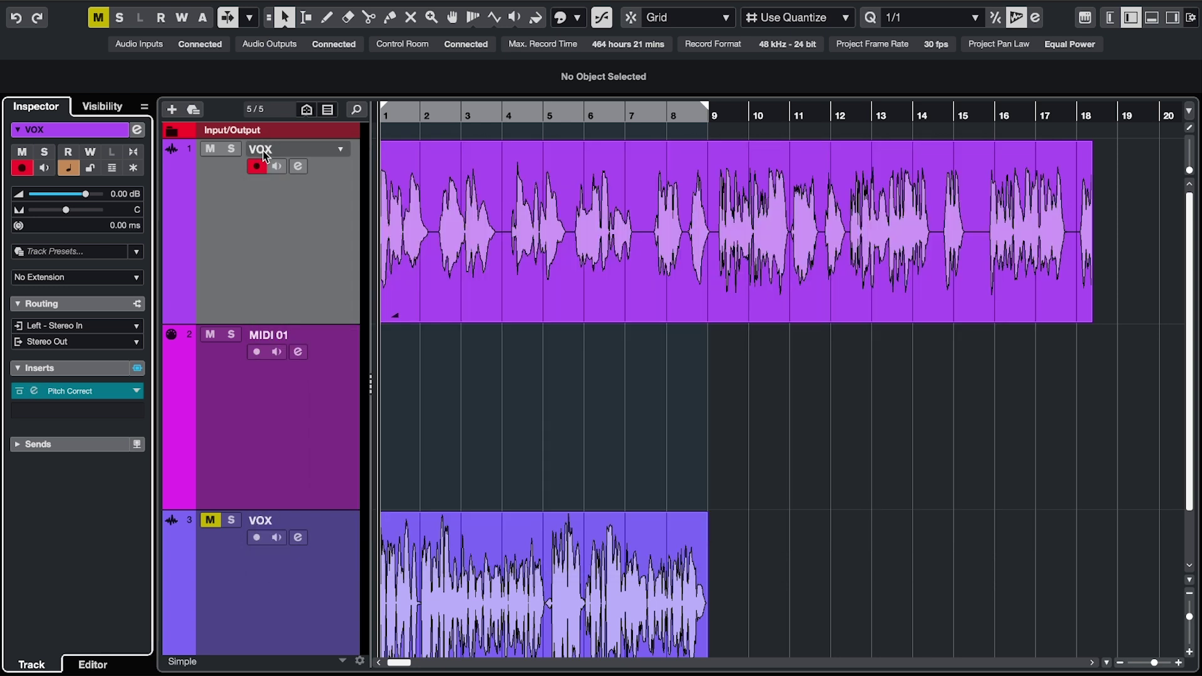
right_click(251, 406)
mouse_move(385, 416)
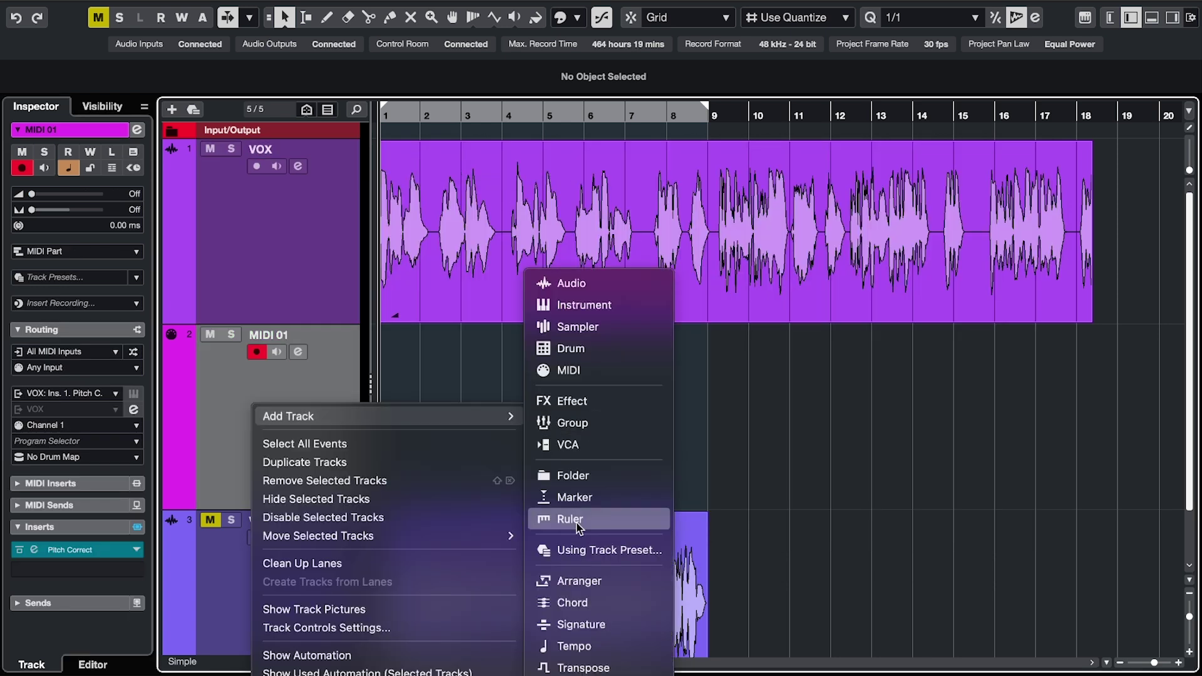
left_click(579, 604)
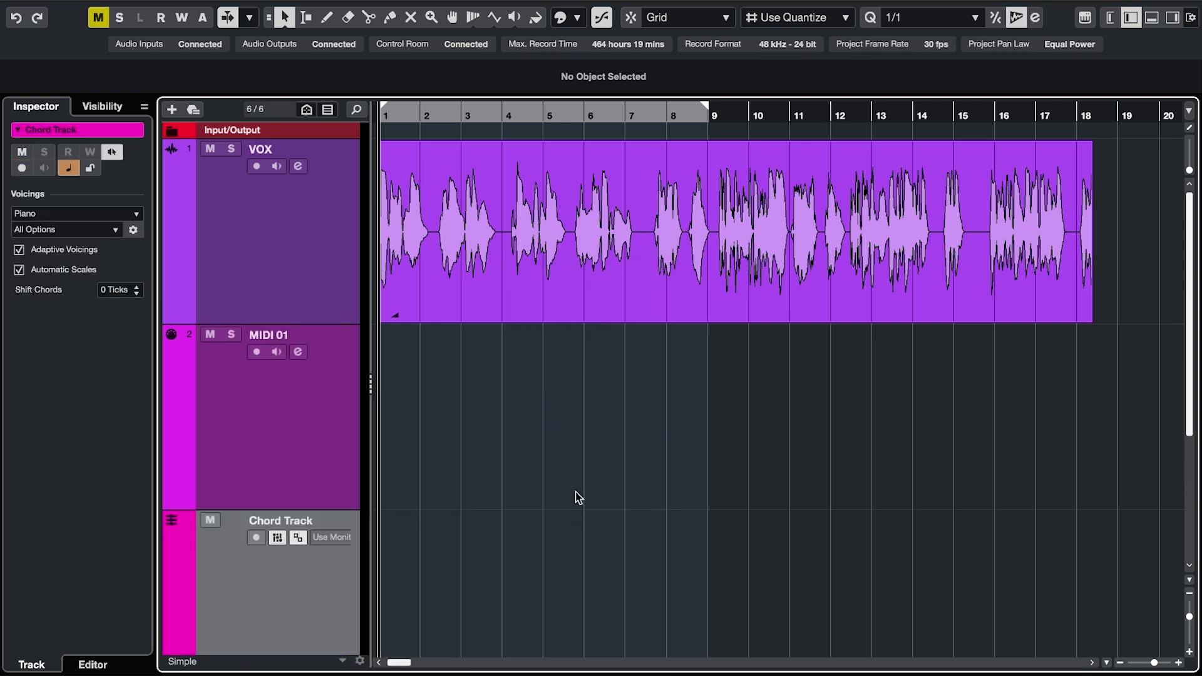
scroll(443, 531, "down", 1)
scroll(414, 544, "up", 3, "ctrl")
Draw three chord events on the chord track with the Draw tool.
right_click(398, 551)
left_click(438, 546)
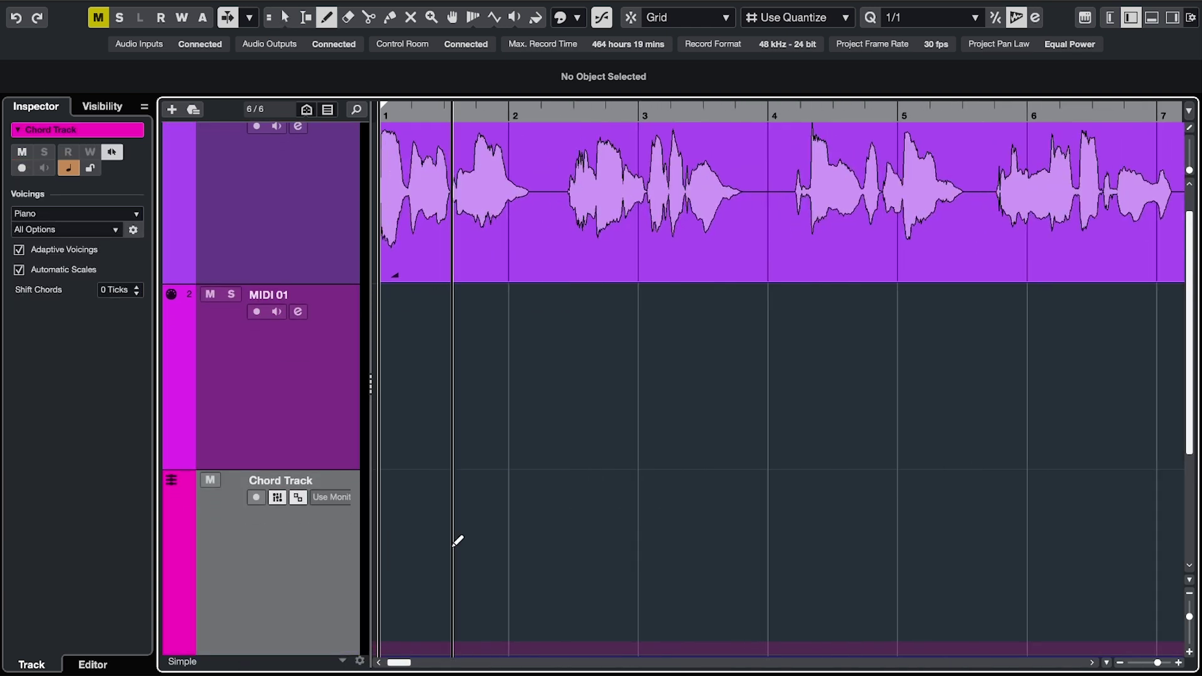
left_click(568, 524)
left_click(797, 499)
key("1")
Set the three chords to F, Cmin and A in the Chord Editor.
double_click(473, 558)
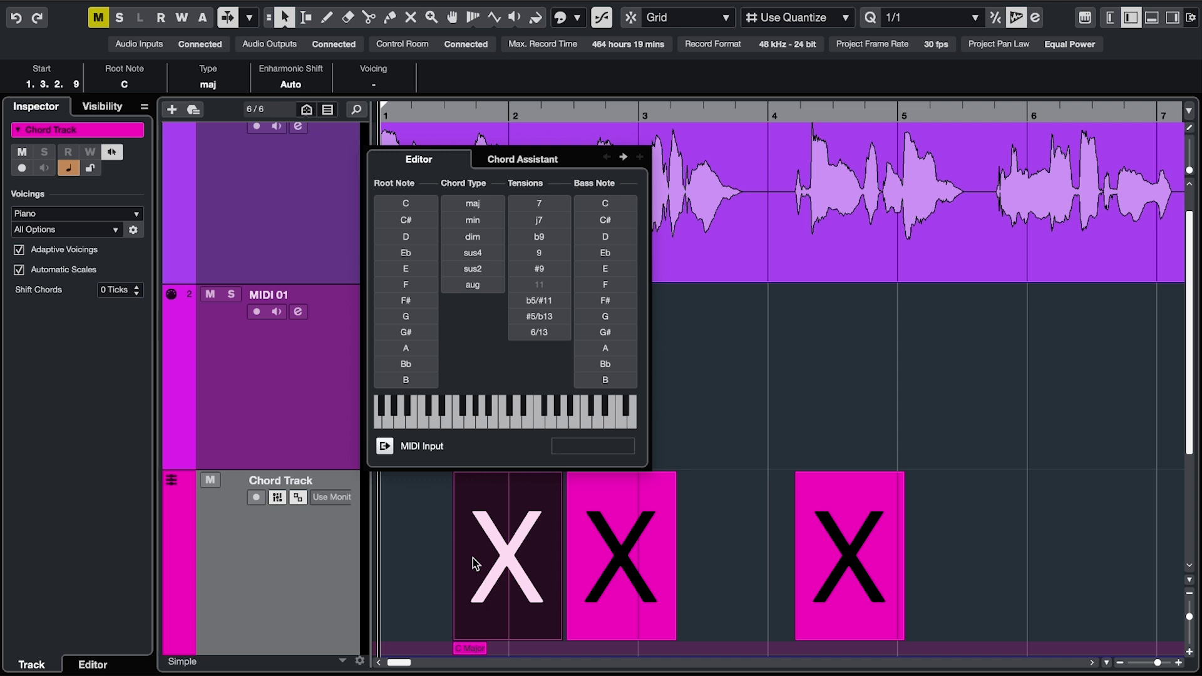
left_click(405, 285)
left_click(605, 479)
left_click(516, 203)
left_click(583, 220)
key("Right")
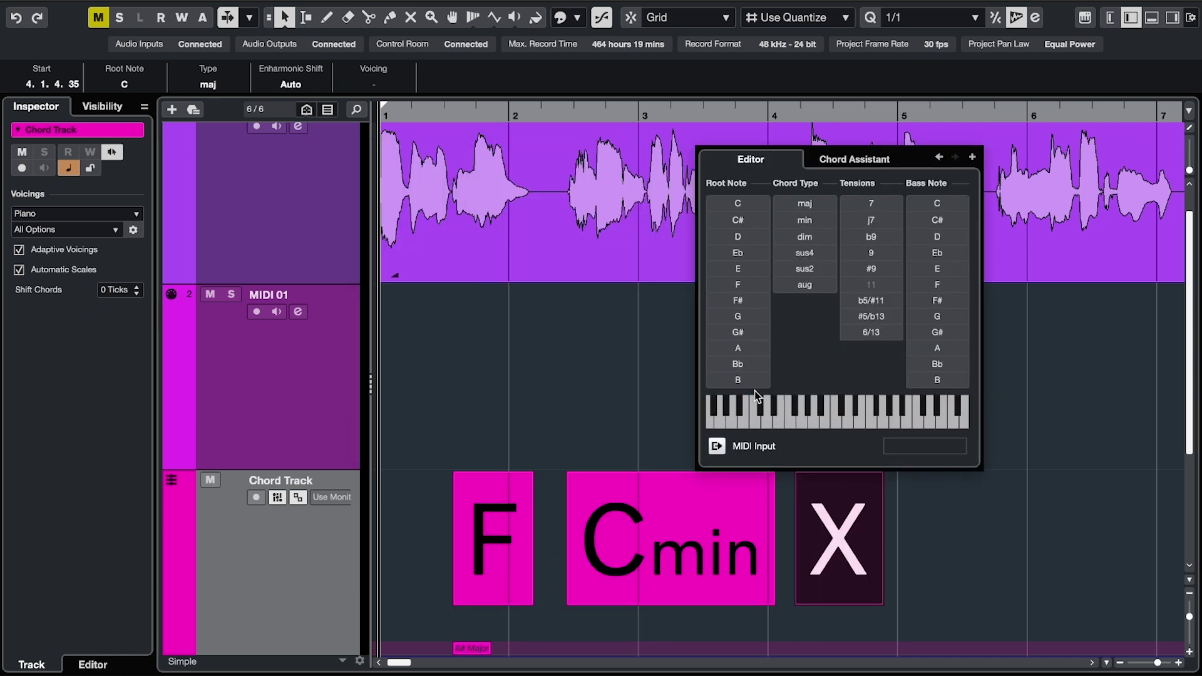
left_click(737, 347)
left_click(282, 207)
Reopen Pitch Correct and play back the vocal following the chords.
left_click(70, 391)
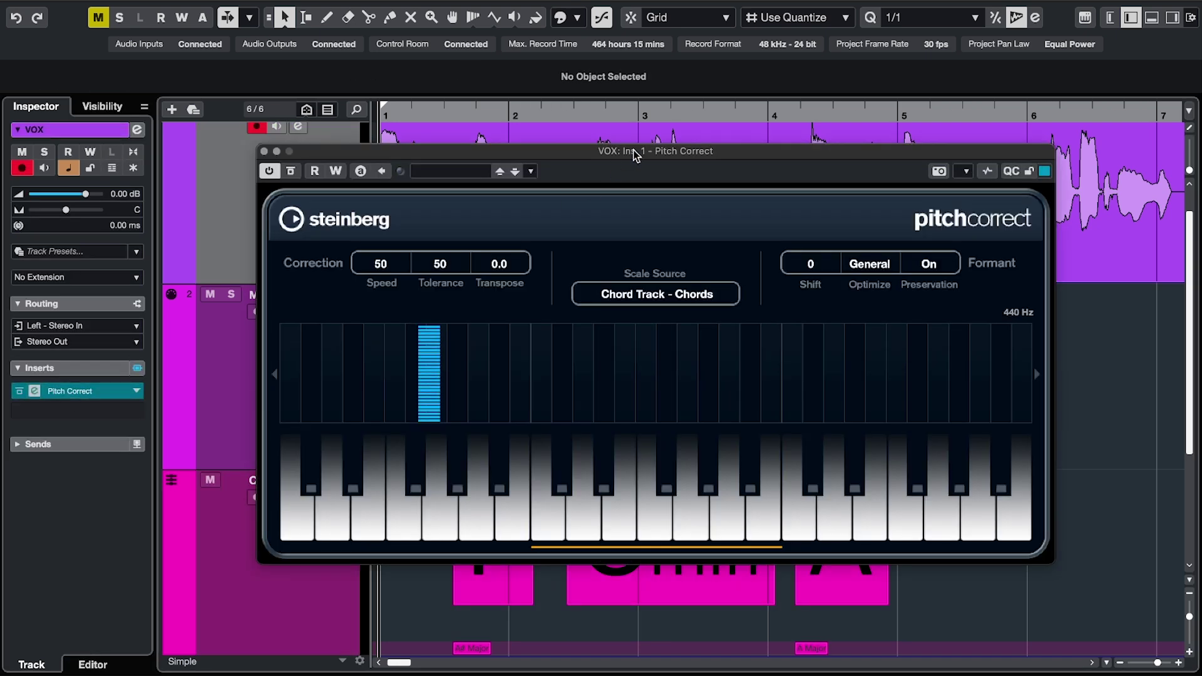
left_click_drag(635, 153, 631, 45)
key("space")
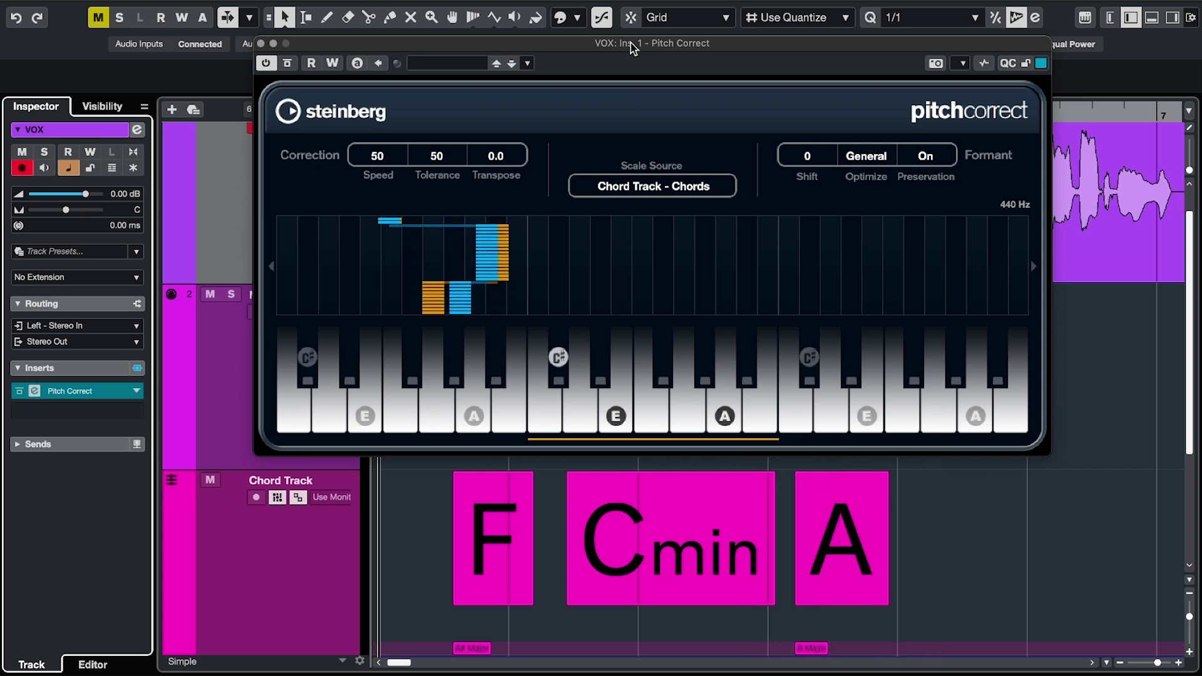
Switch to an internal scale and try formant shifts of 29 and -23.
left_click(653, 187)
left_click(658, 150)
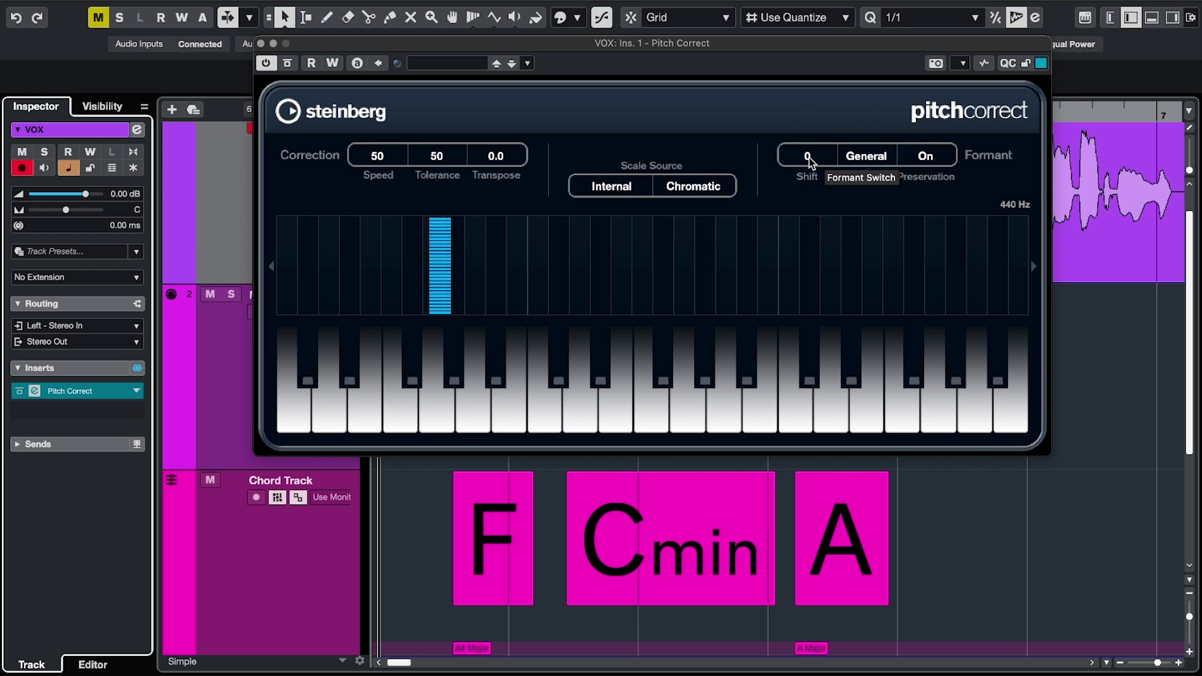
left_click_drag(809, 157, 817, 92)
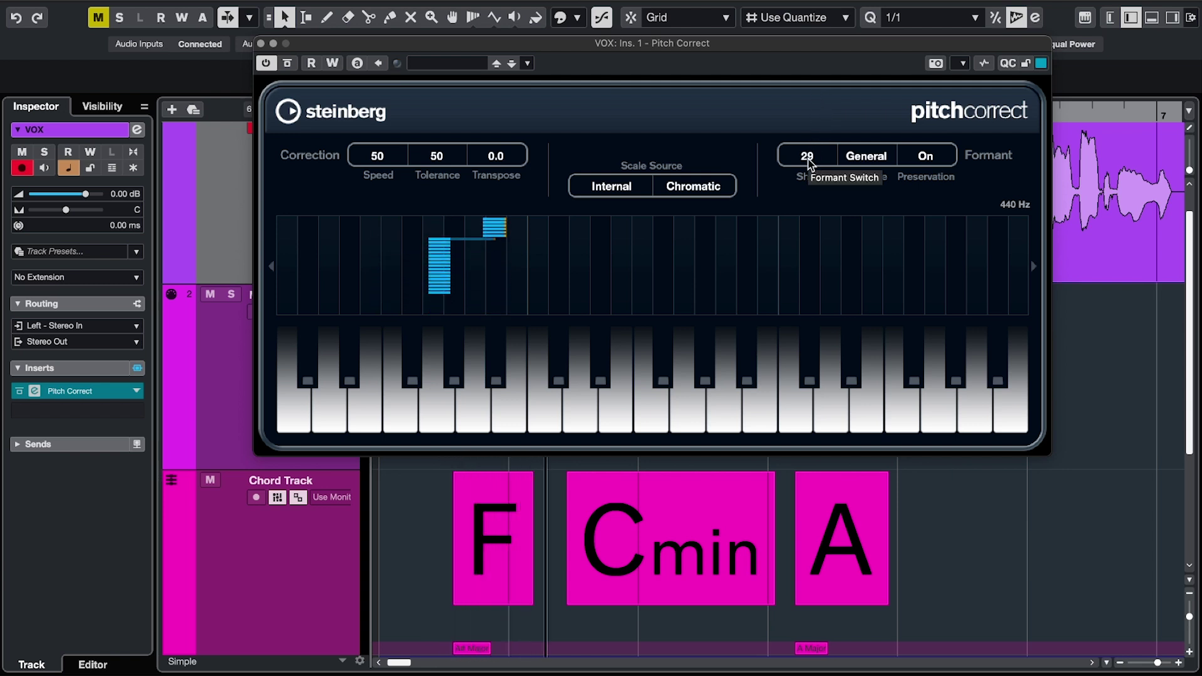
left_click_drag(810, 156, 798, 293)
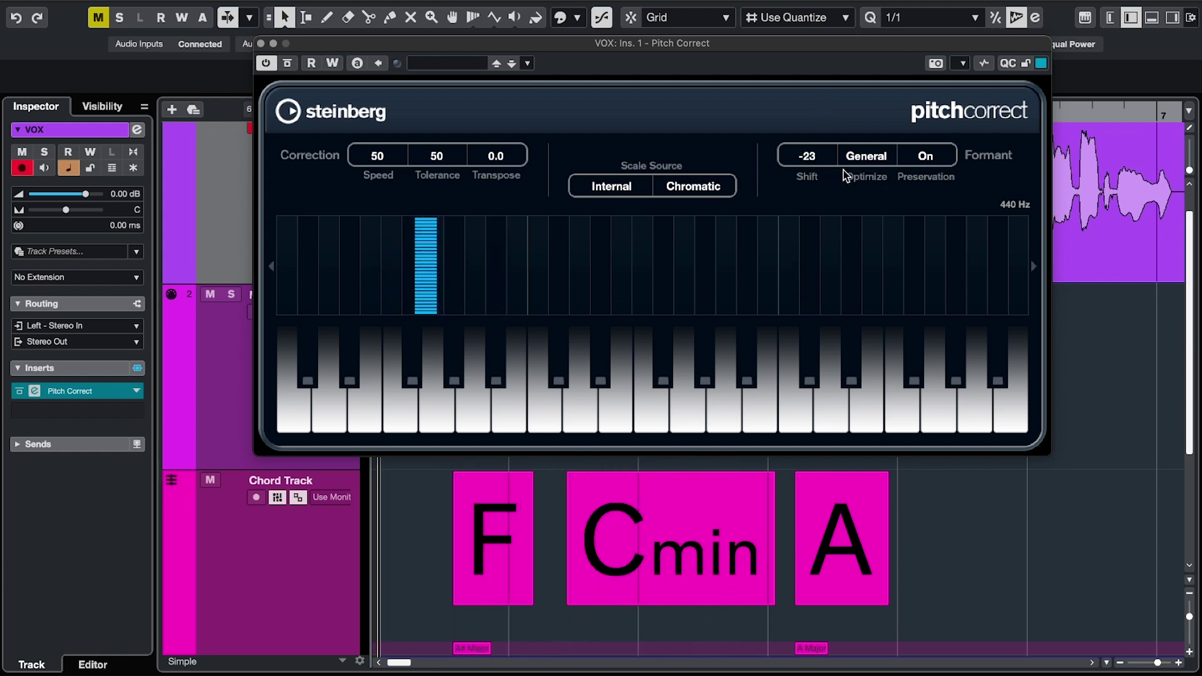
Keep Optimize on General and lower the formant shift to -43.
left_click(865, 158)
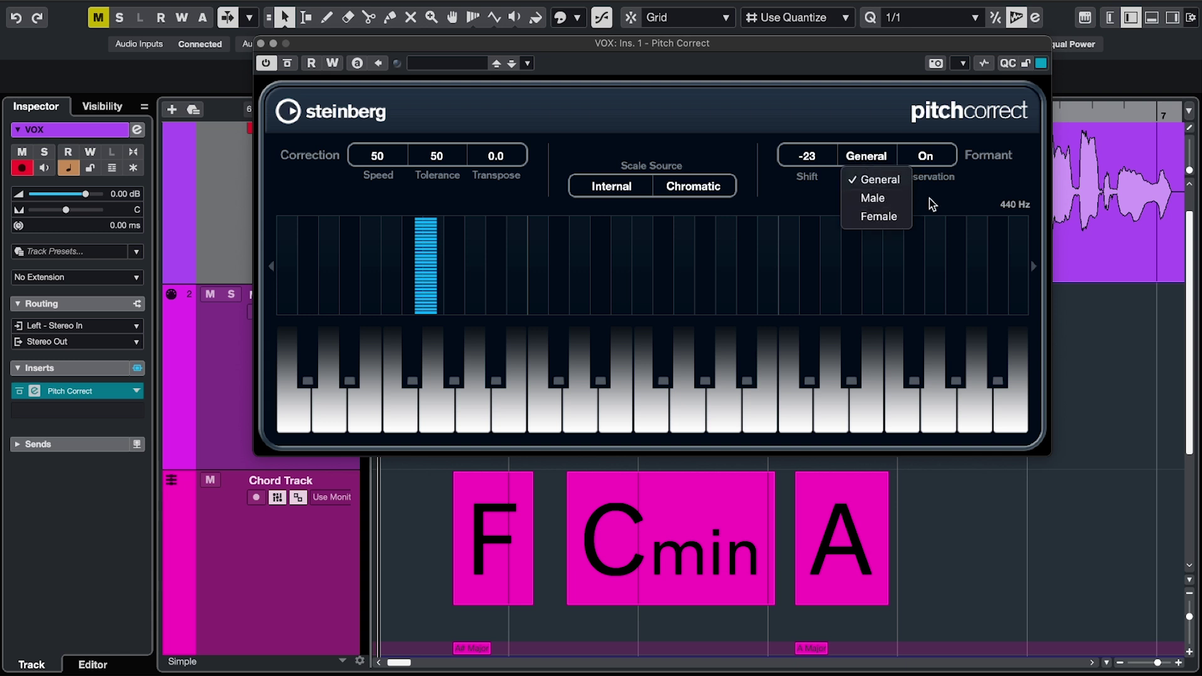
left_click(951, 197)
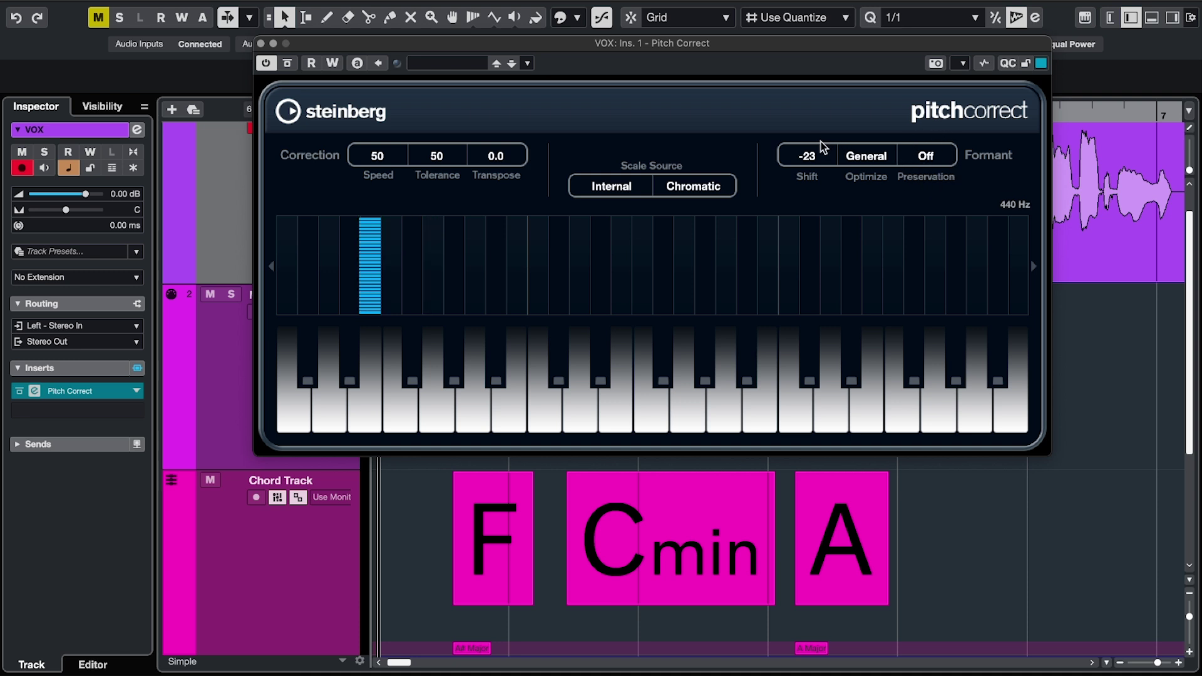
left_click_drag(813, 155, 813, 203)
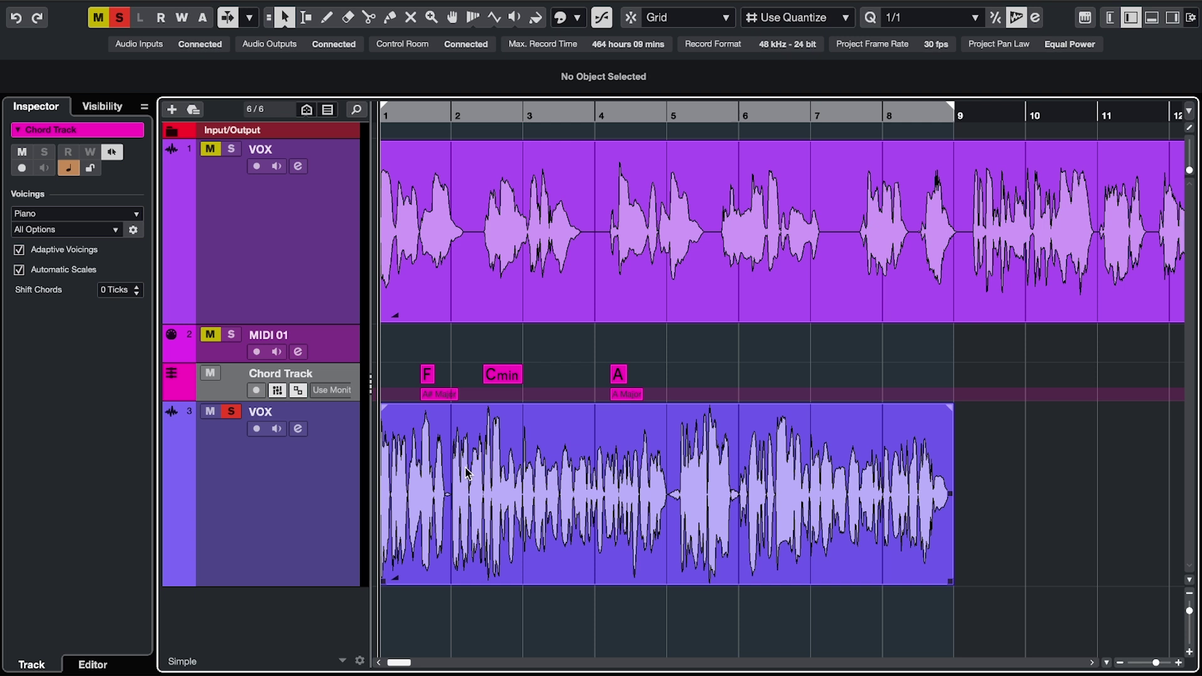
Open the VOX event in the Sample Editor and enable VariAudio pitch segments.
double_click(498, 477)
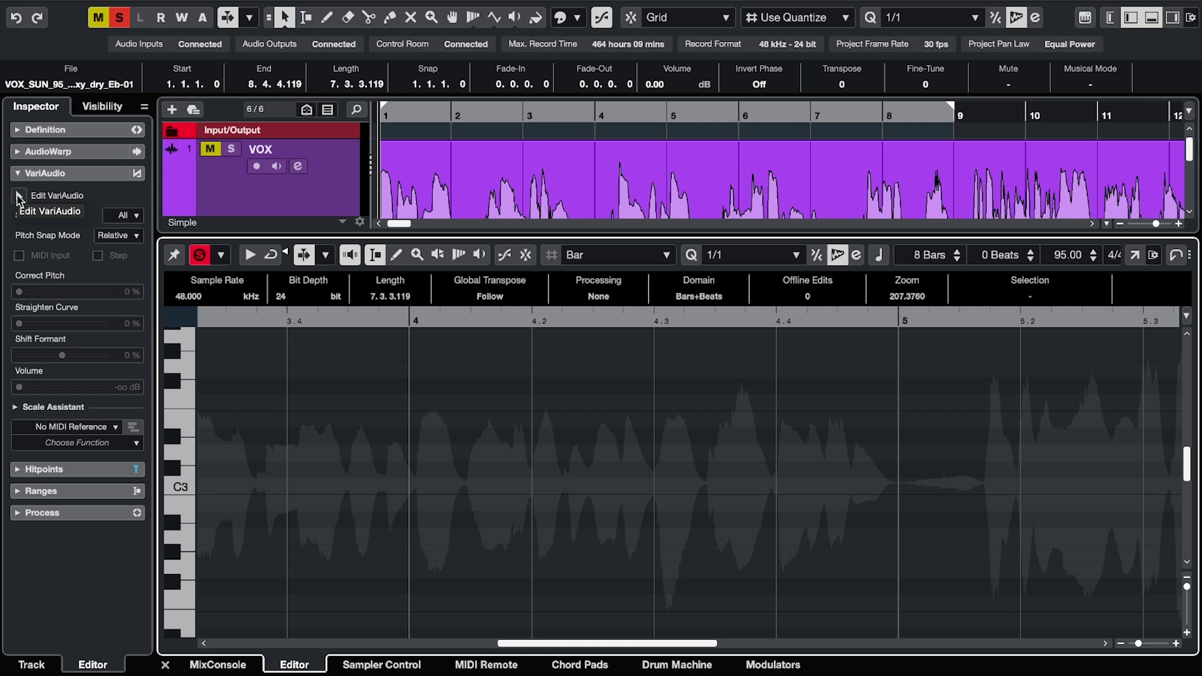
left_click(18, 198)
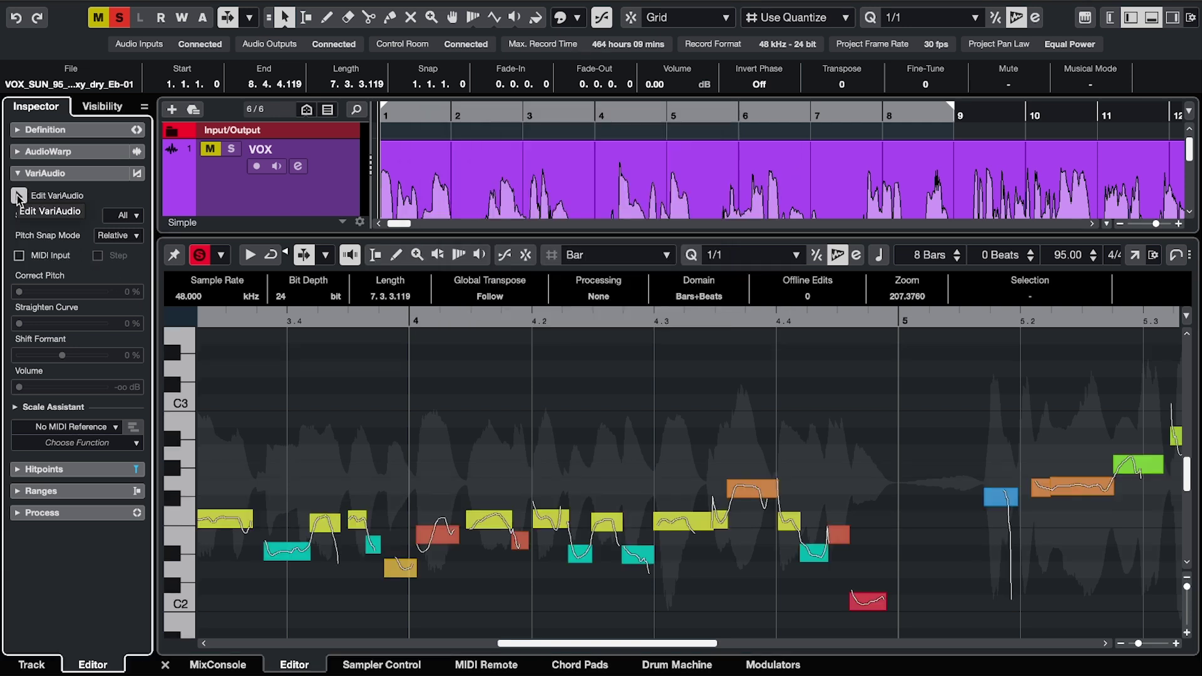
left_click_drag(1187, 586, 1187, 598)
scroll(765, 545, "left", 5)
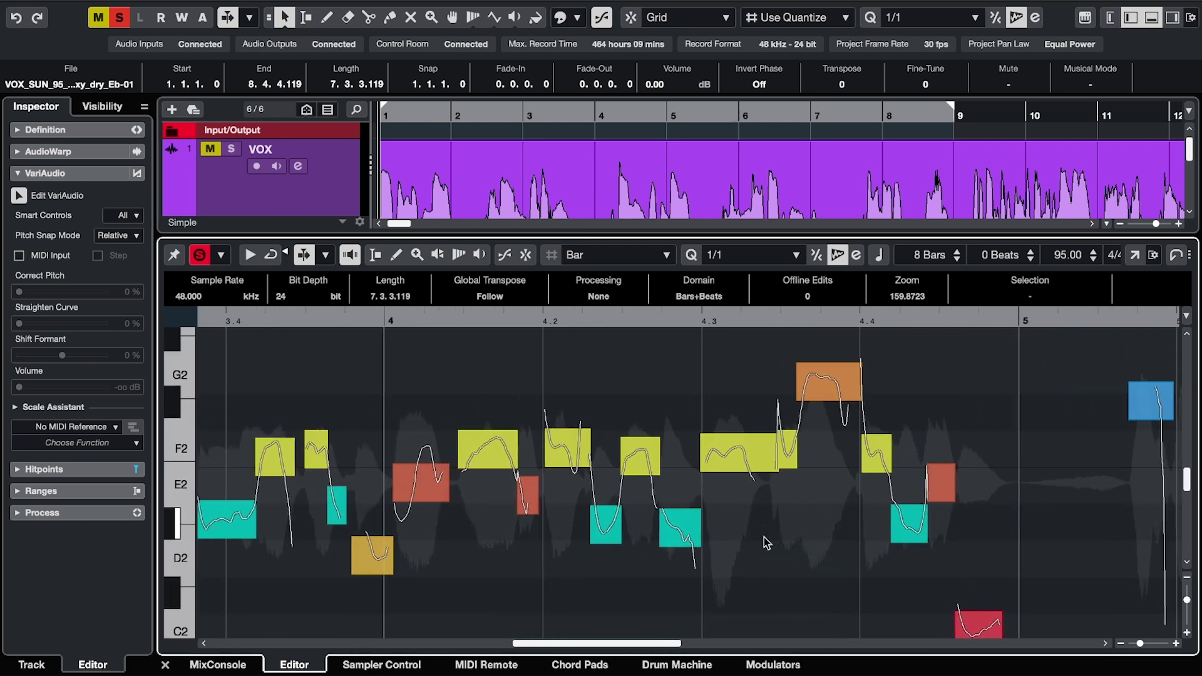
left_click(414, 523)
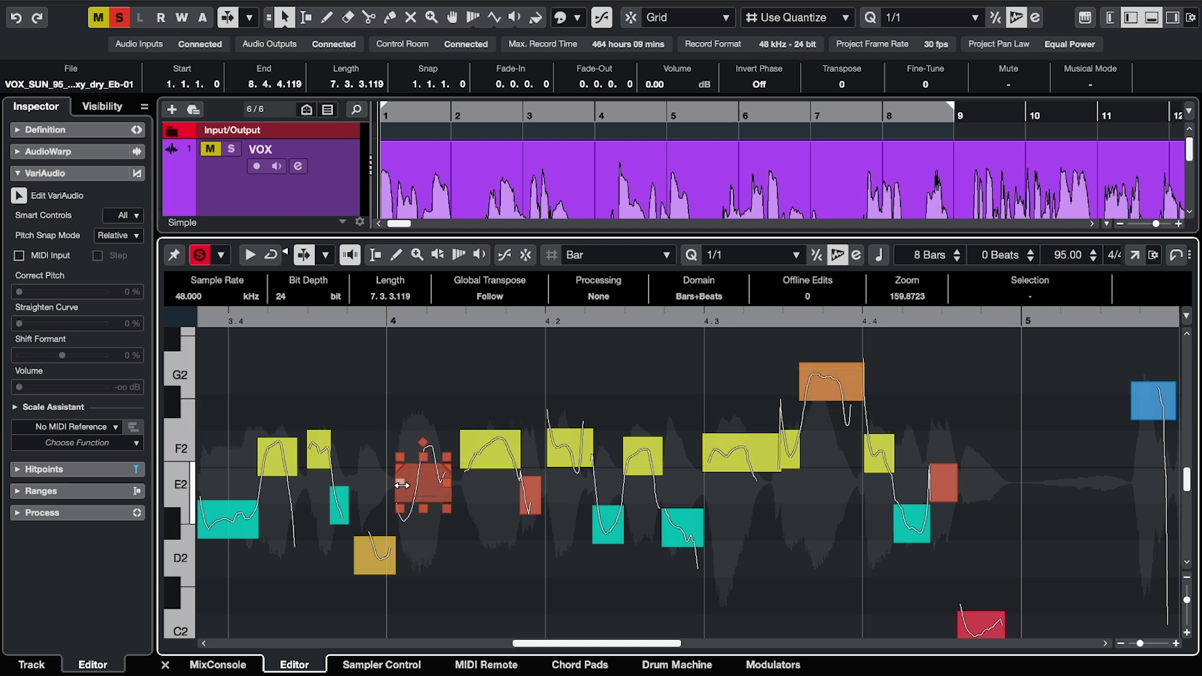
scroll(439, 494, "down", 5)
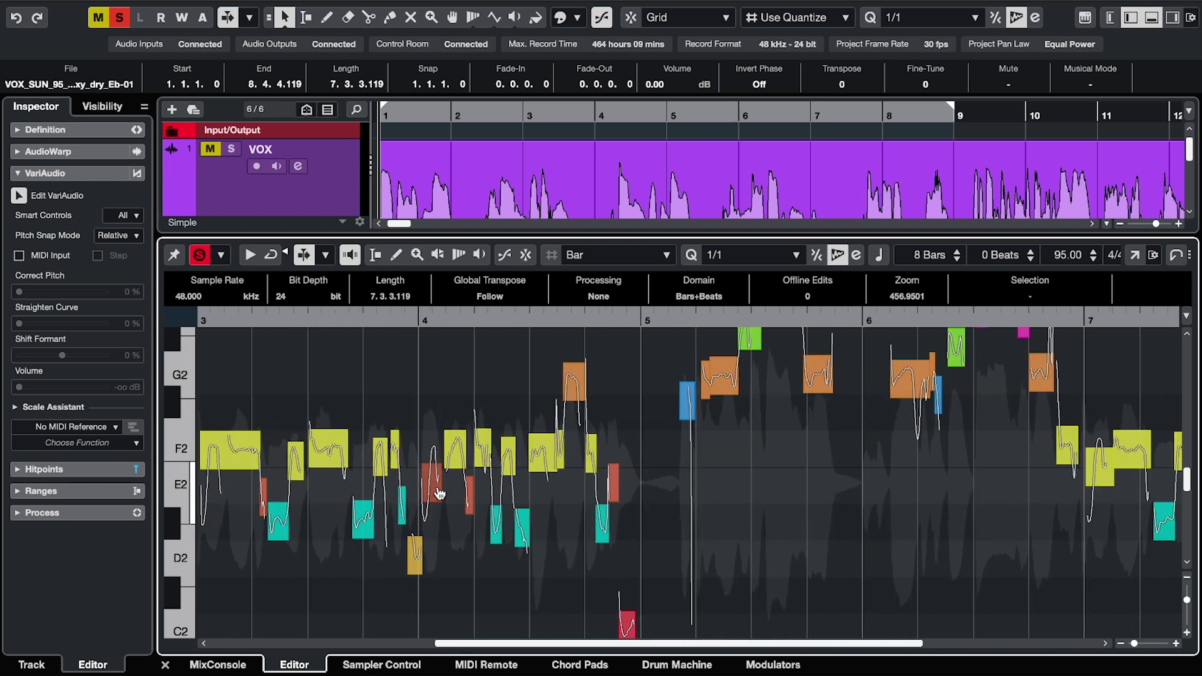
left_click(1191, 586)
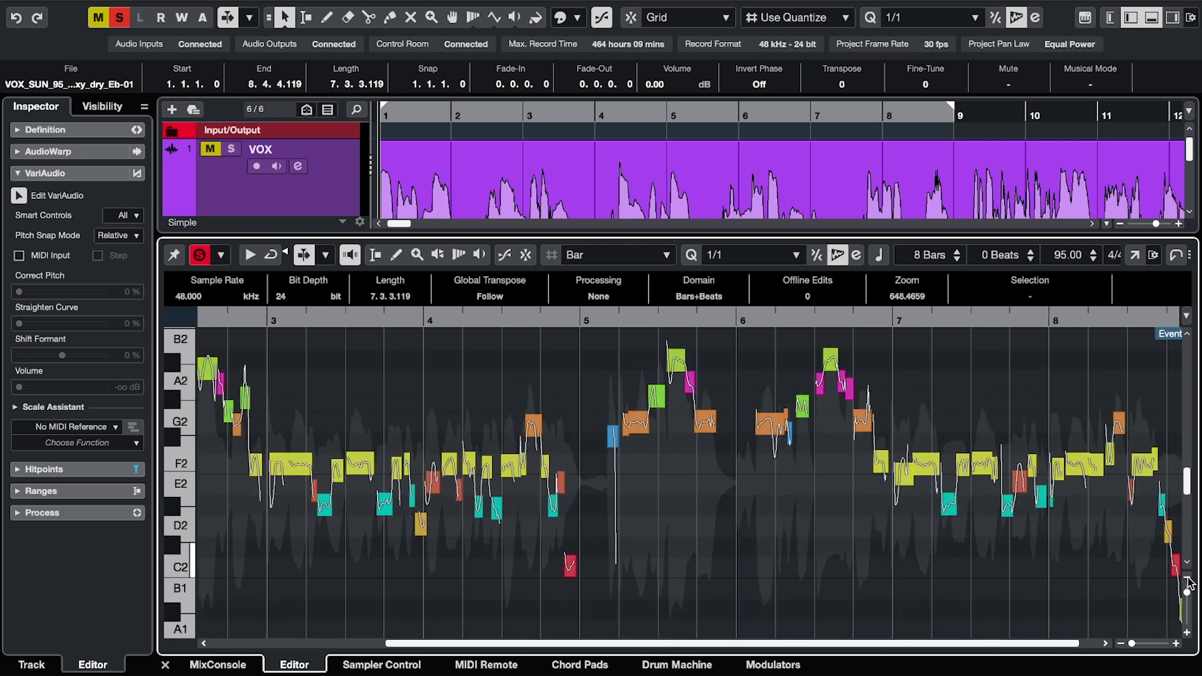
key("shift+f")
key("ctrl+a")
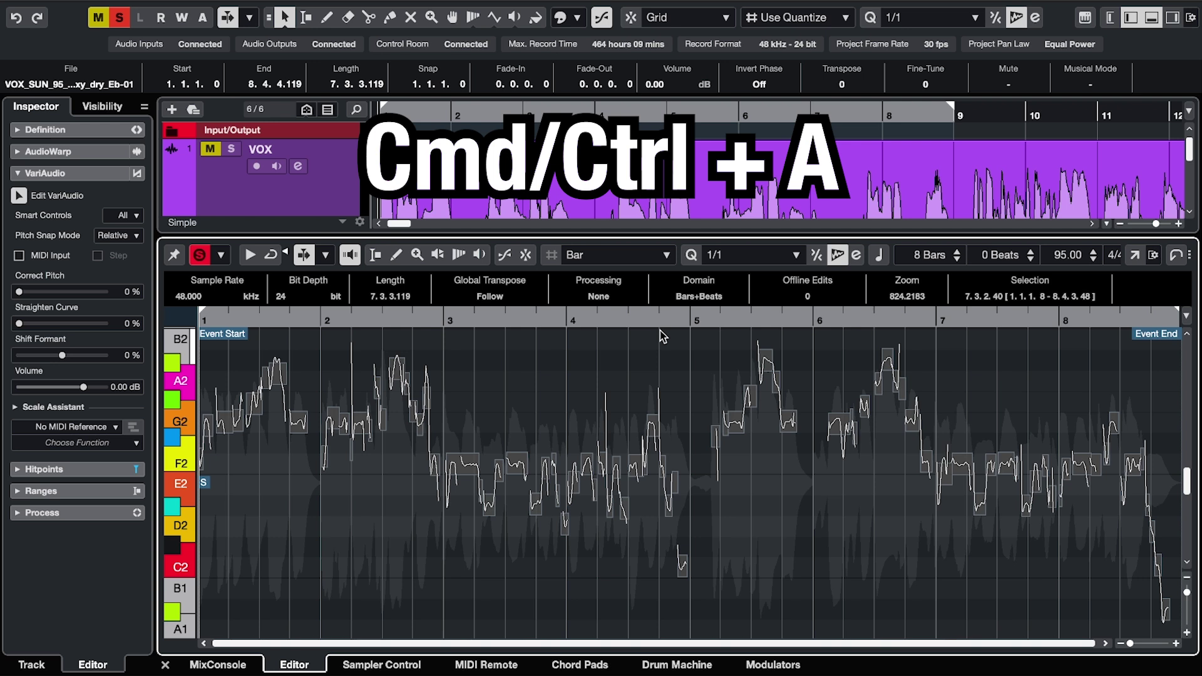
left_click(19, 293)
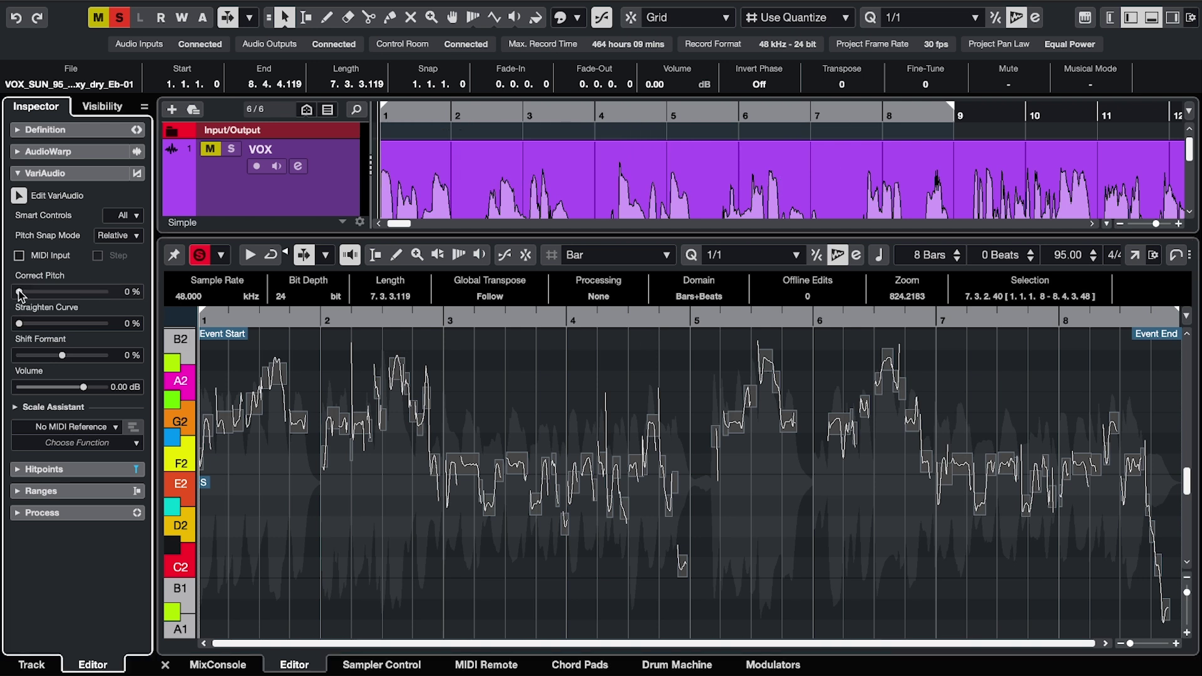
left_click_drag(20, 293, 127, 292)
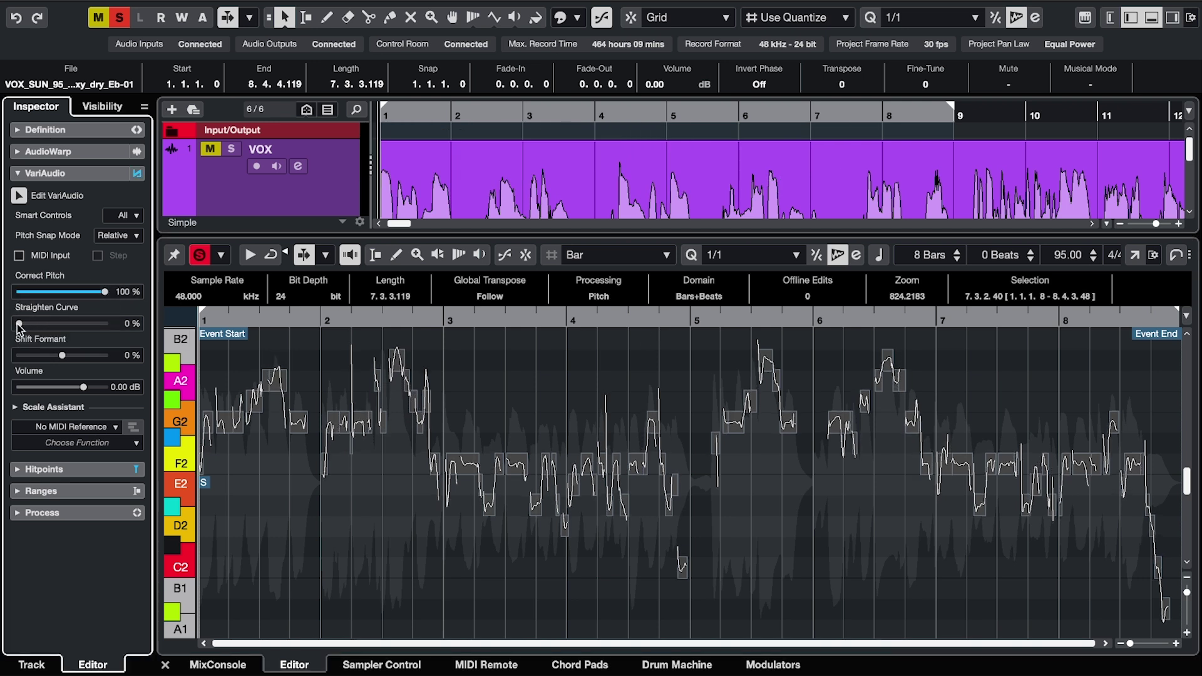
left_click_drag(19, 323, 121, 334)
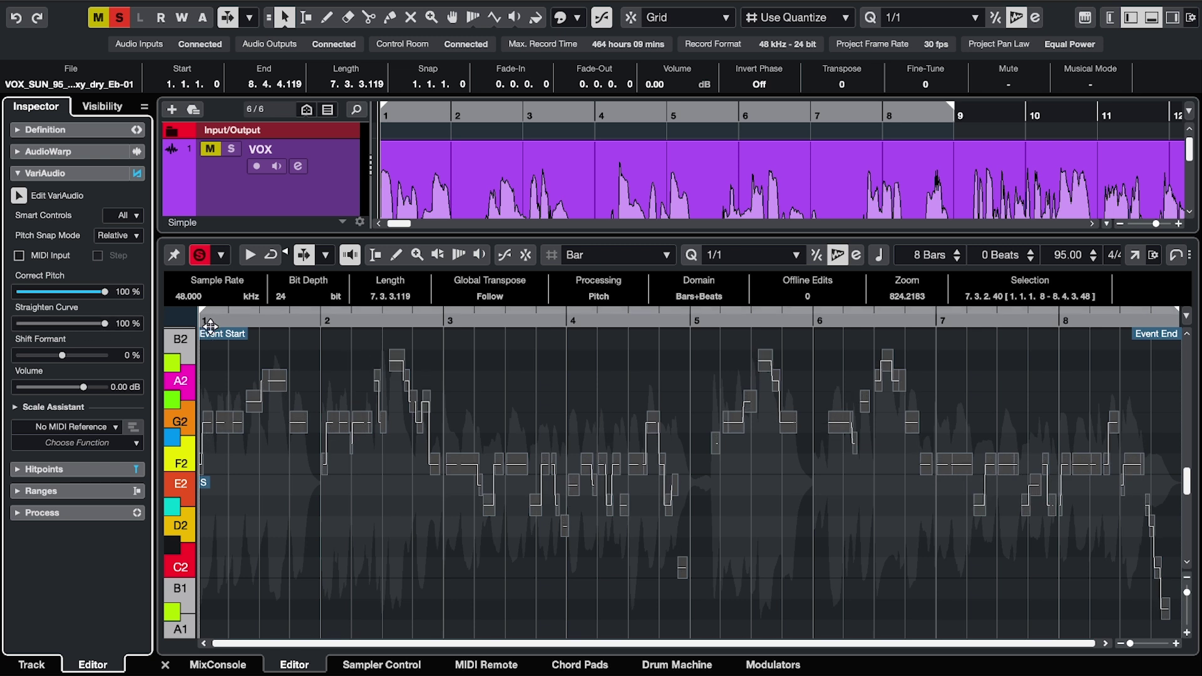
key("space")
left_click_drag(105, 292, 3, 293)
left_click_drag(105, 323, 3, 323)
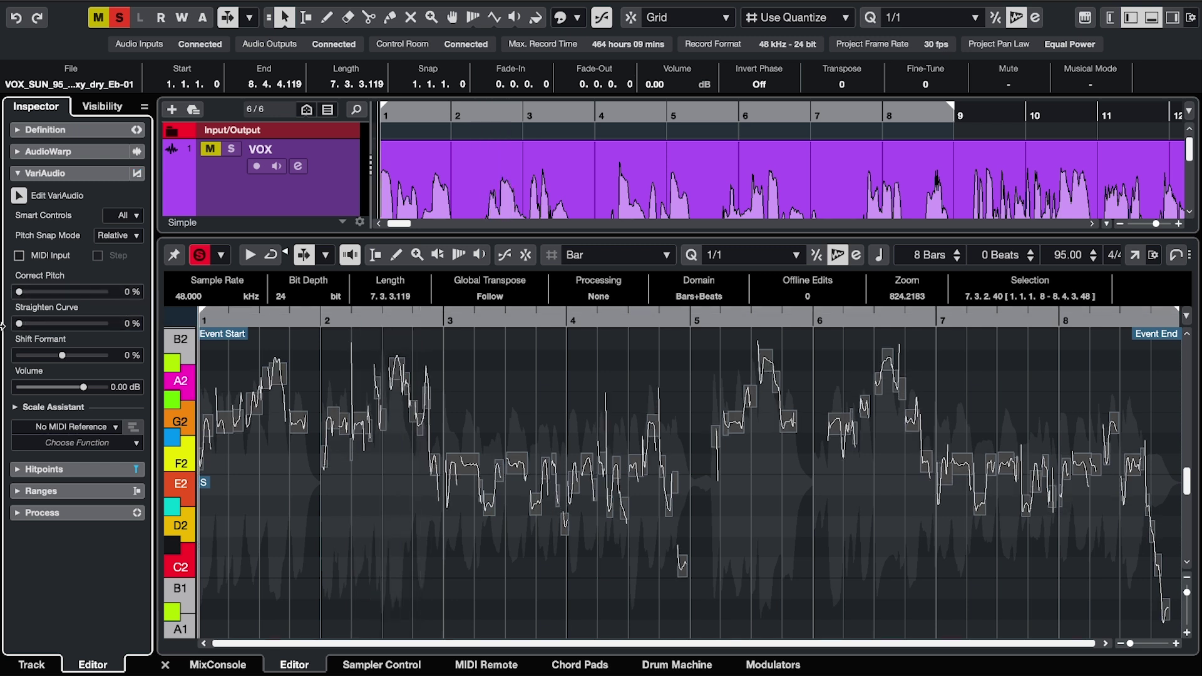
left_click(263, 480)
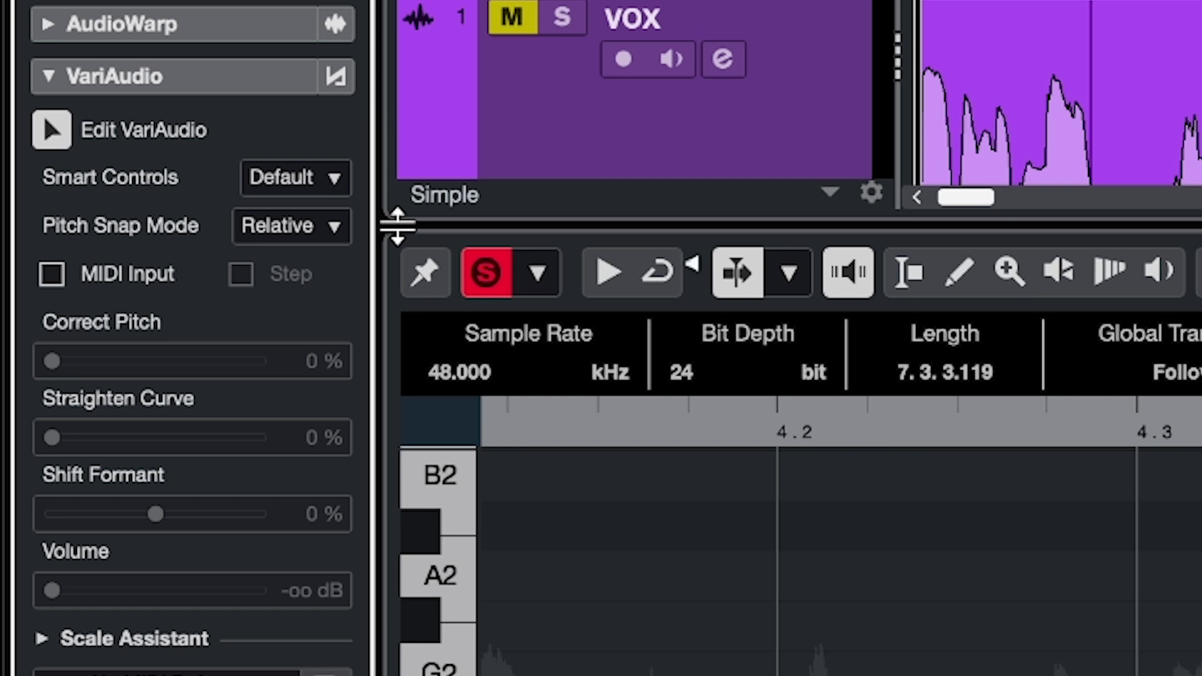
Tilt the G2 note's pitch curve at both ends, moving the tilt anchor around.
left_click(329, 182)
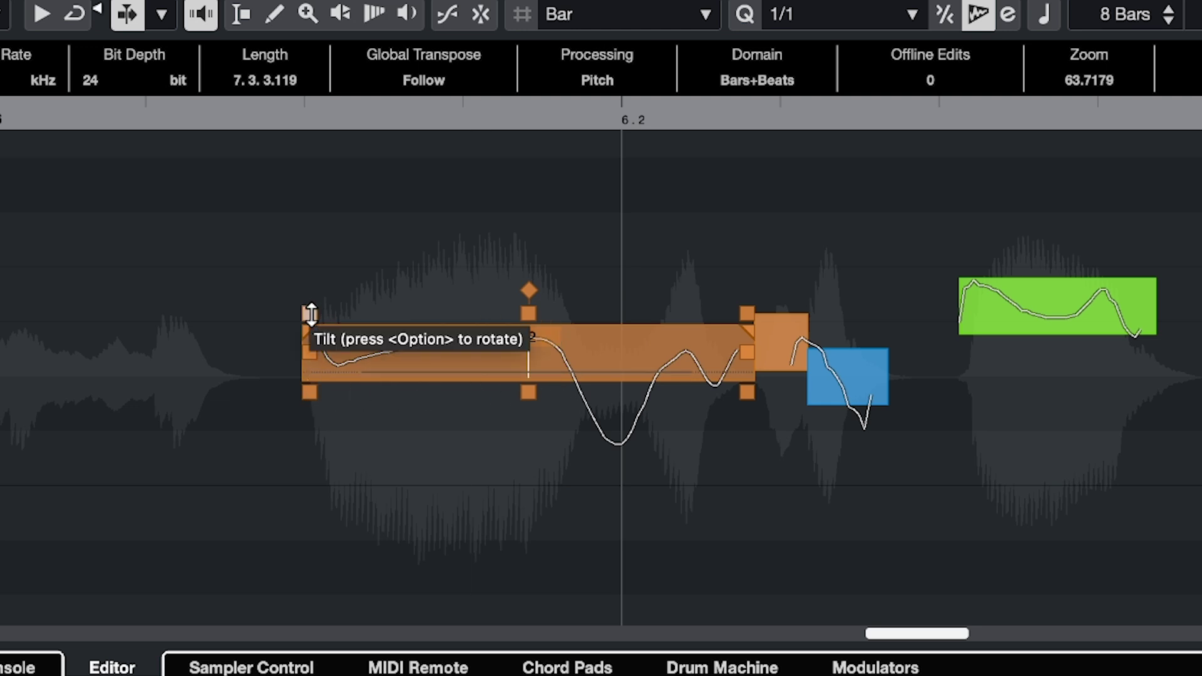
left_click_drag(311, 313, 312, 291)
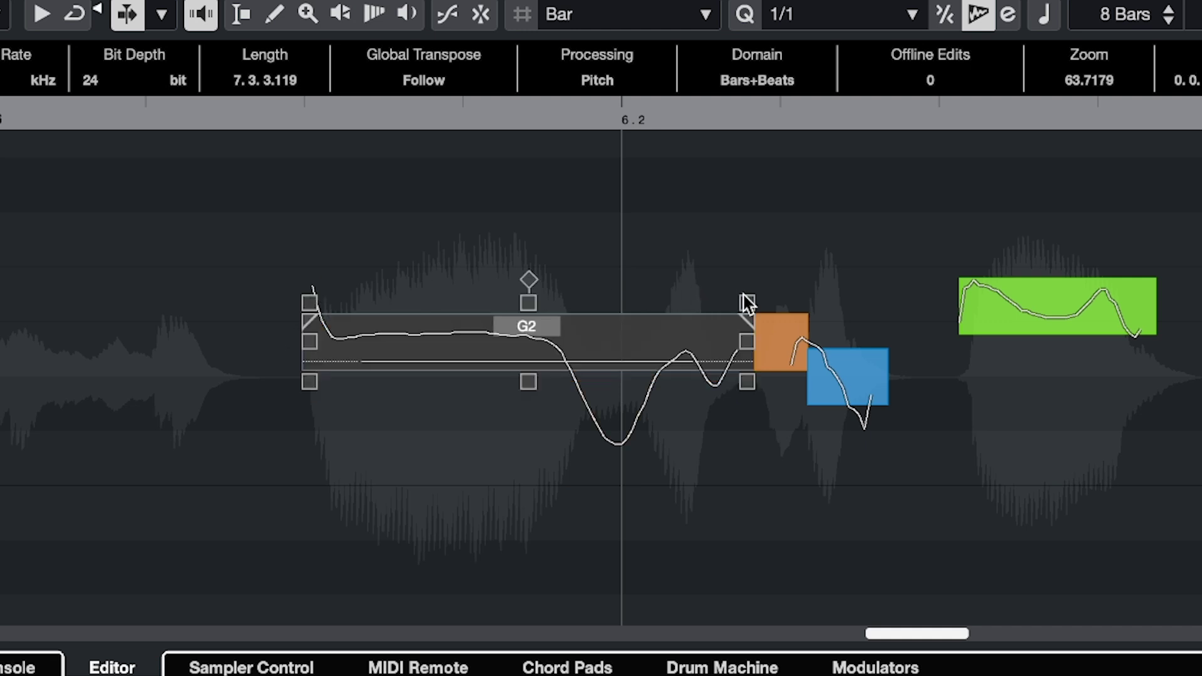
left_click_drag(746, 303, 744, 273)
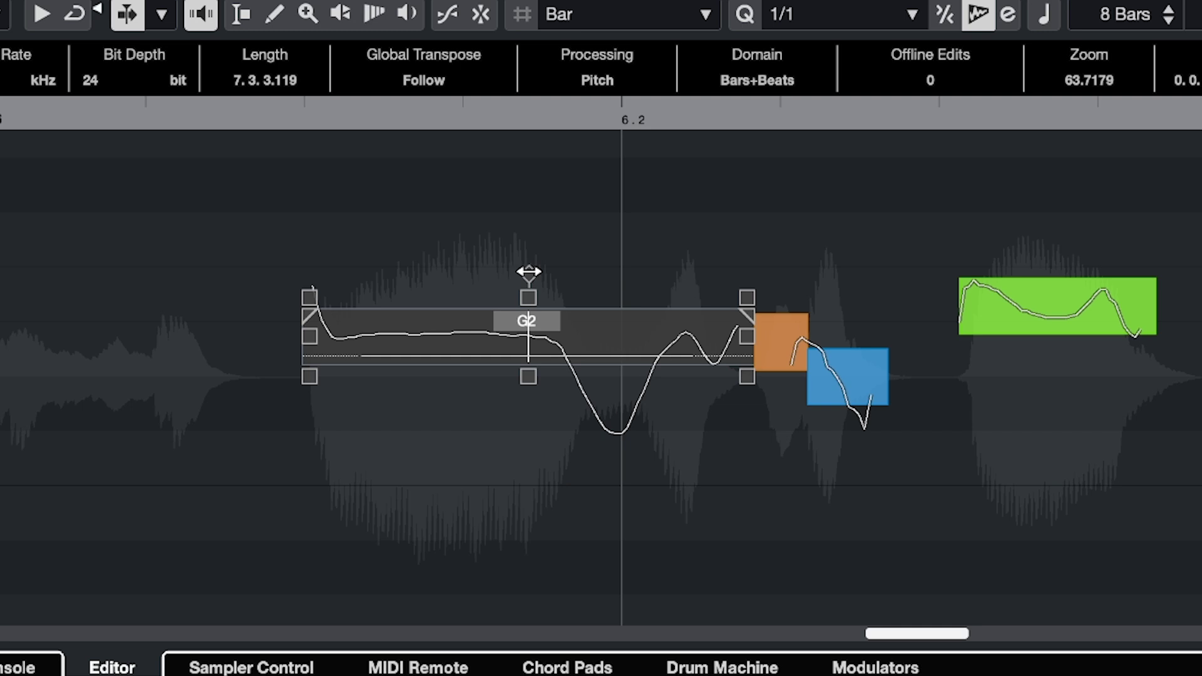
left_click_drag(525, 272, 370, 271)
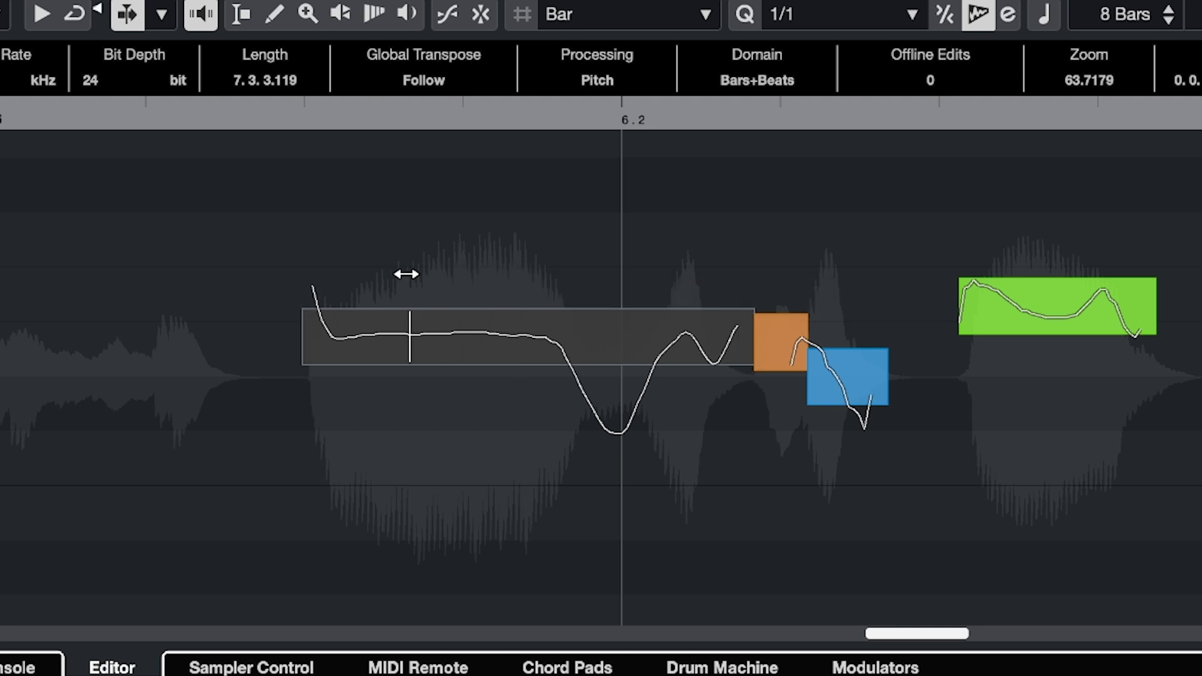
mouse_move(309, 297)
left_mouse_down()
mouse_move(309, 258)
mouse_move(309, 313)
left_mouse_up()
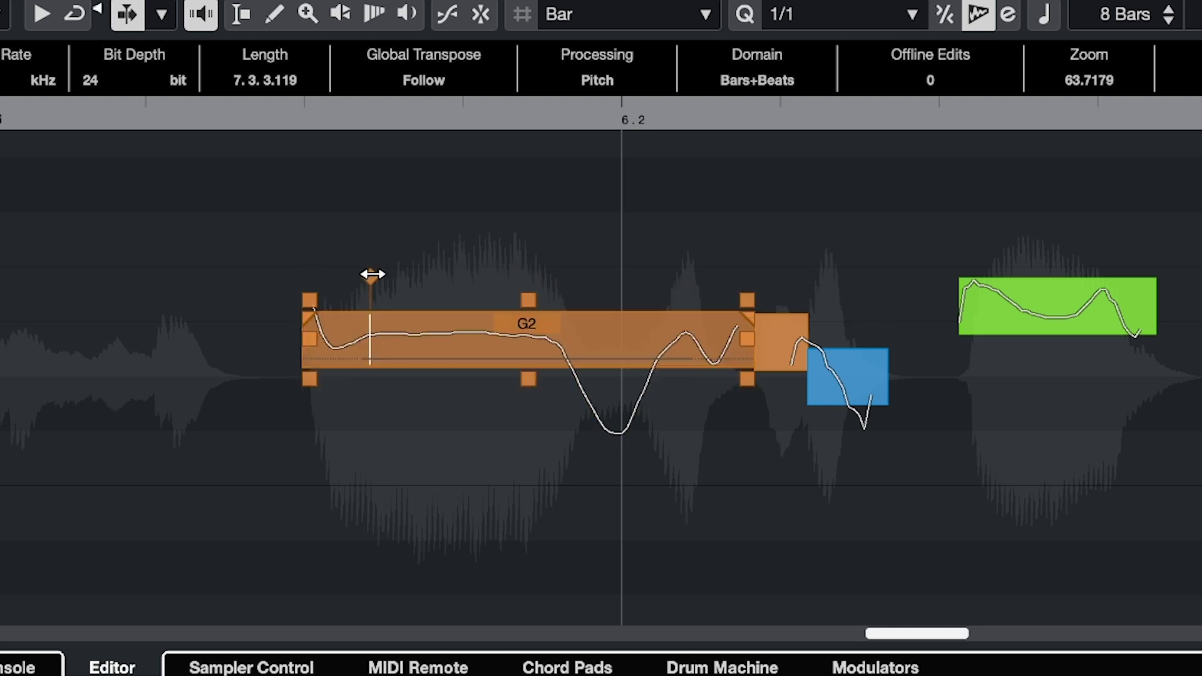
left_click_drag(371, 277, 443, 280)
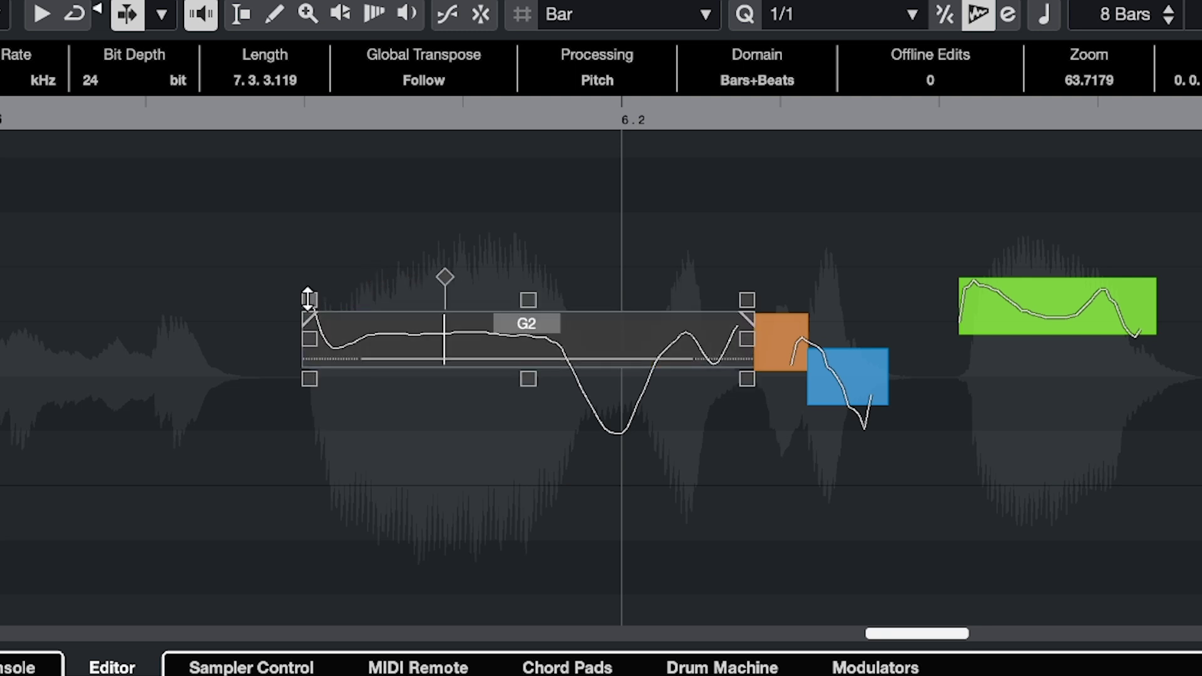
mouse_move(312, 278)
left_mouse_down()
mouse_move(312, 245)
mouse_move(309, 317)
left_mouse_up()
mouse_move(528, 301)
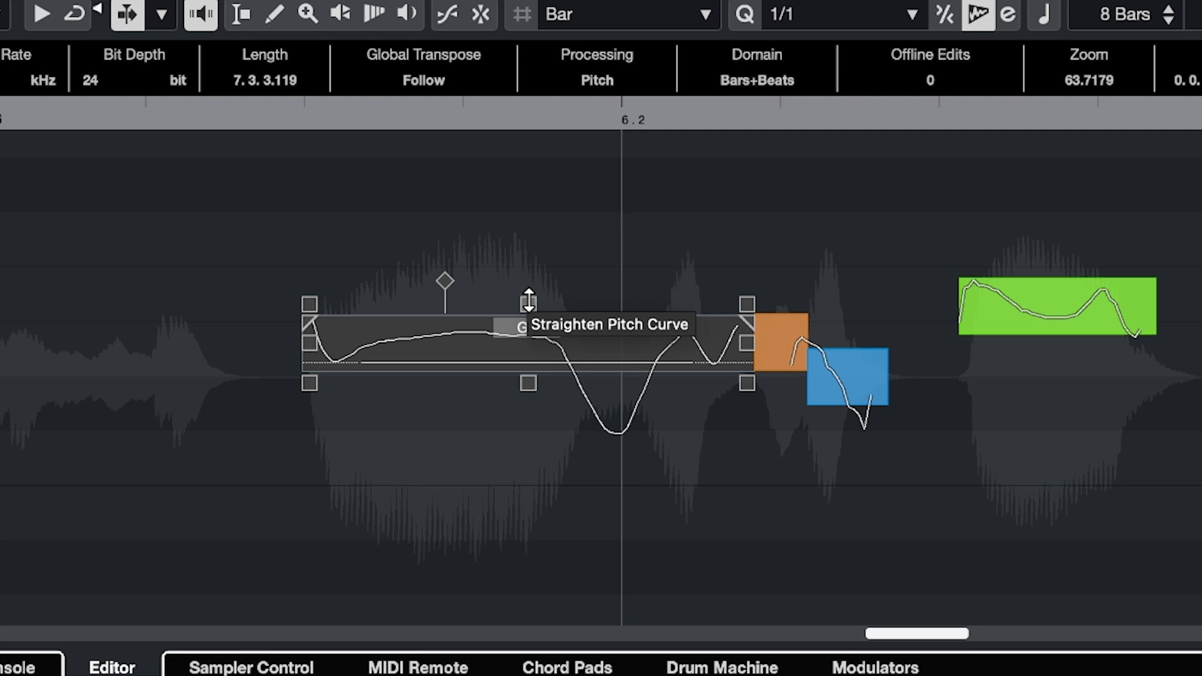
Straighten the G2 note's curve fully and back, settling at about 56%, auditioning it.
left_click_drag(529, 301, 500, 557)
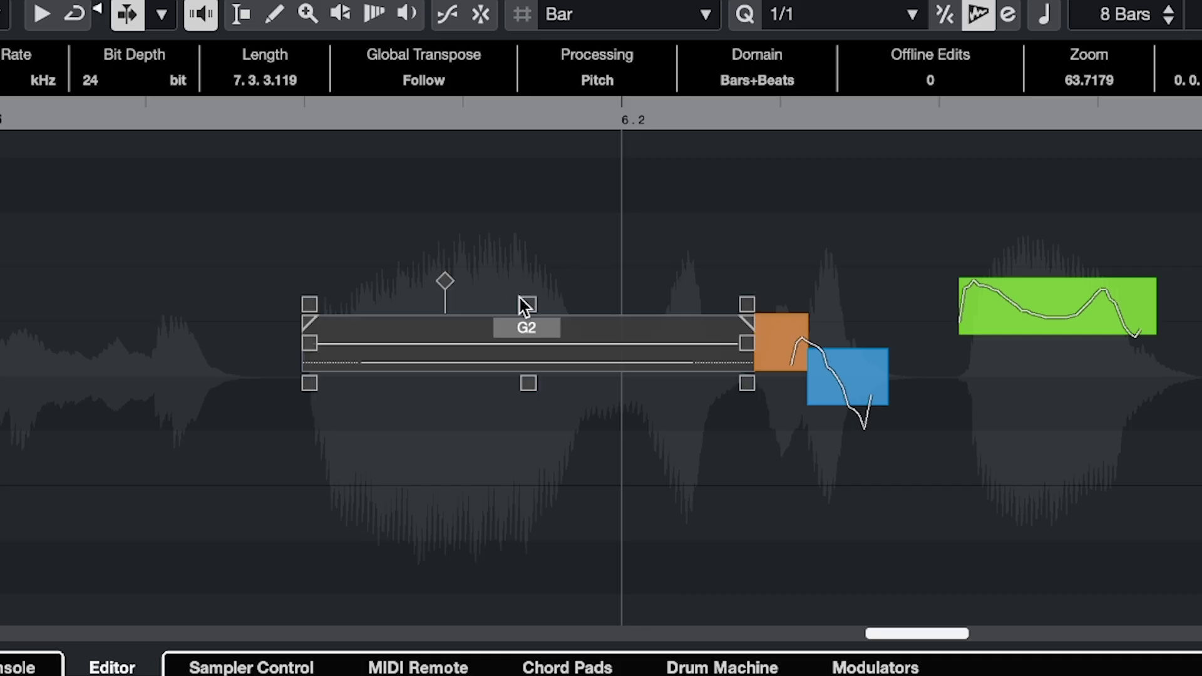
left_click_drag(528, 303, 535, 114)
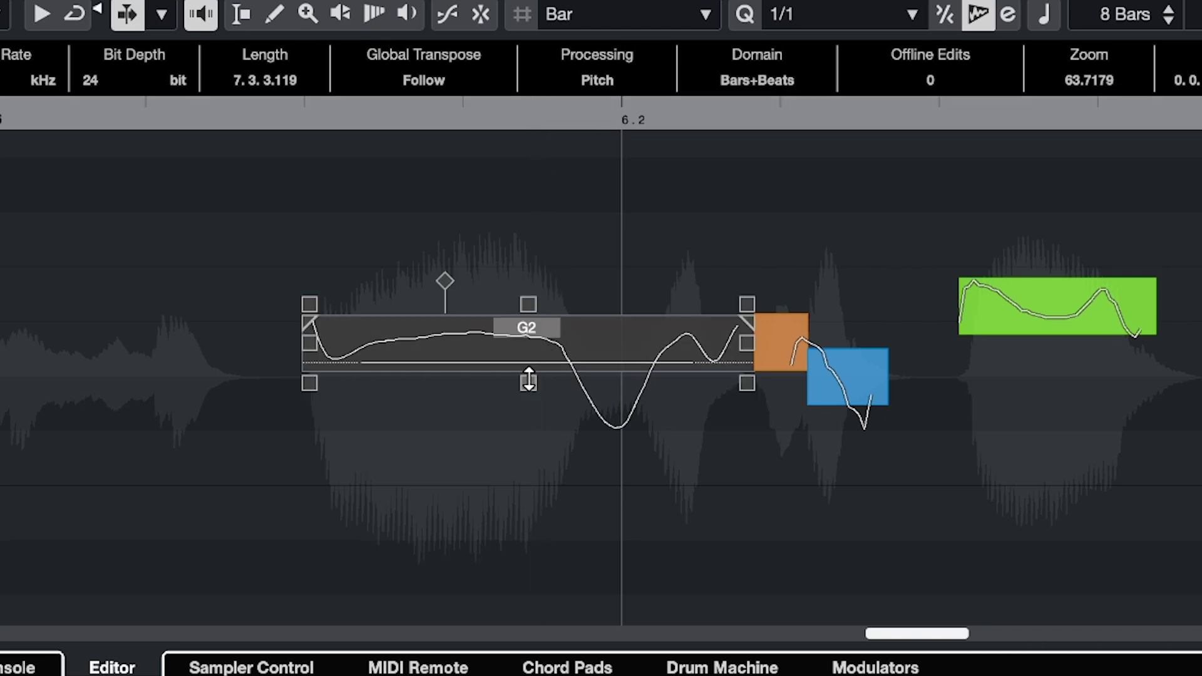
mouse_move(529, 379)
left_mouse_down()
mouse_move(554, 57)
mouse_move(551, 258)
left_mouse_up()
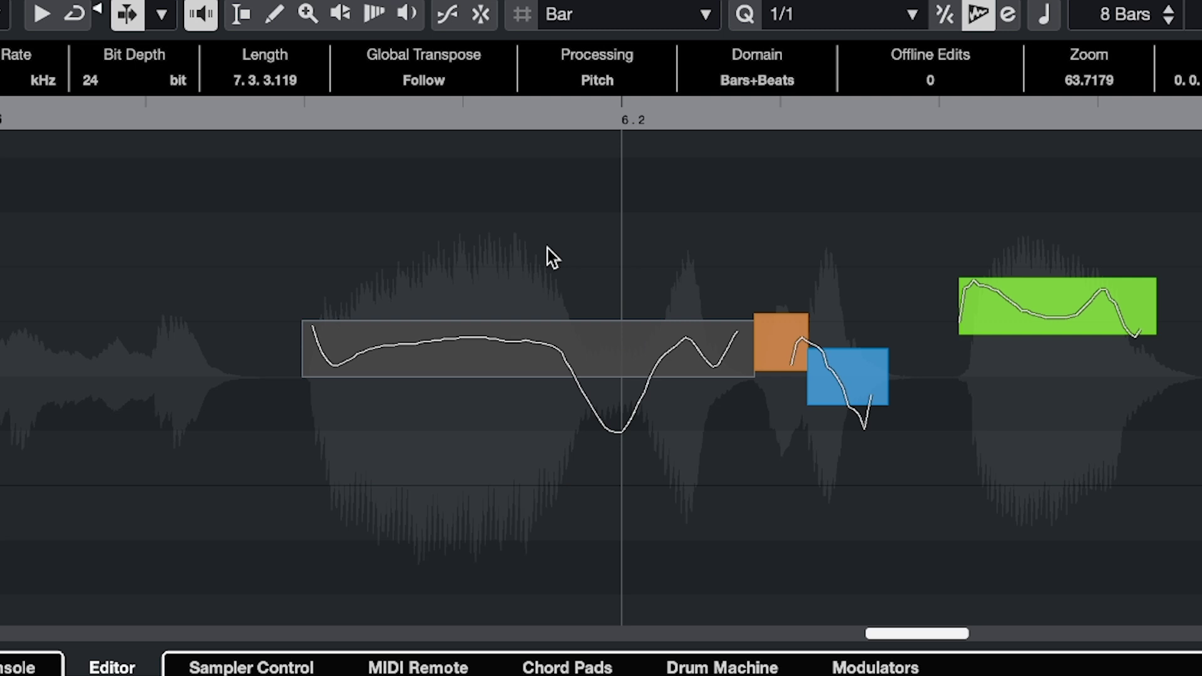
left_click(362, 353)
left_click_drag(309, 390, 300, 306)
key("space")
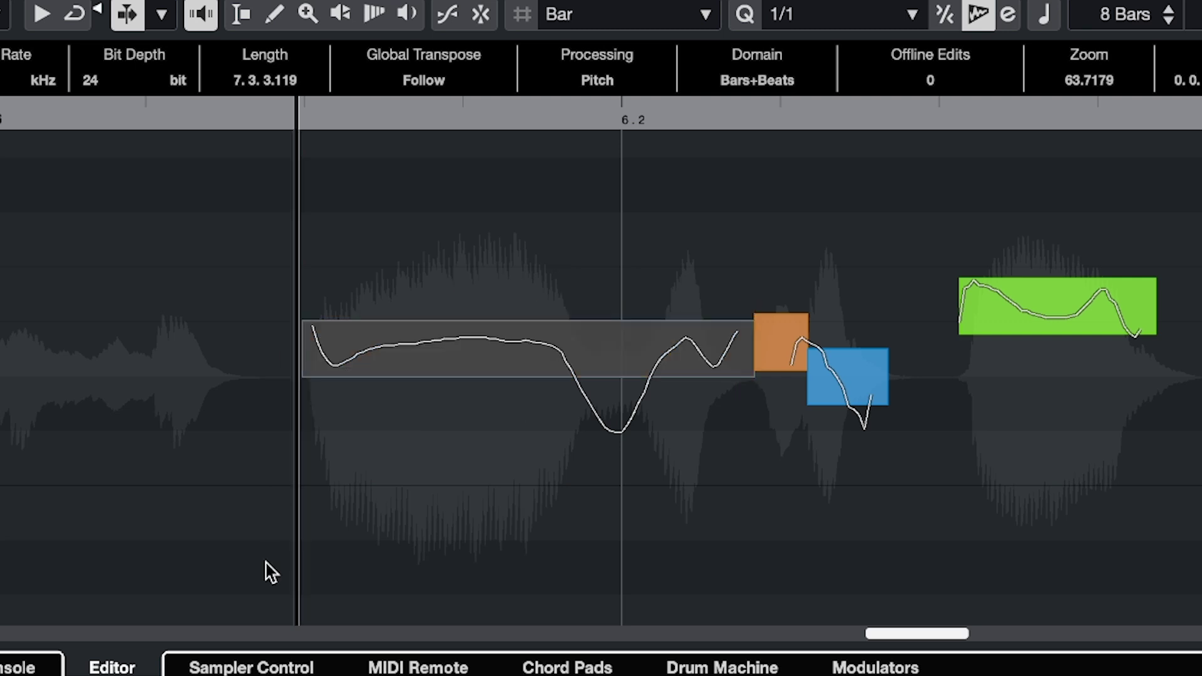
key("space")
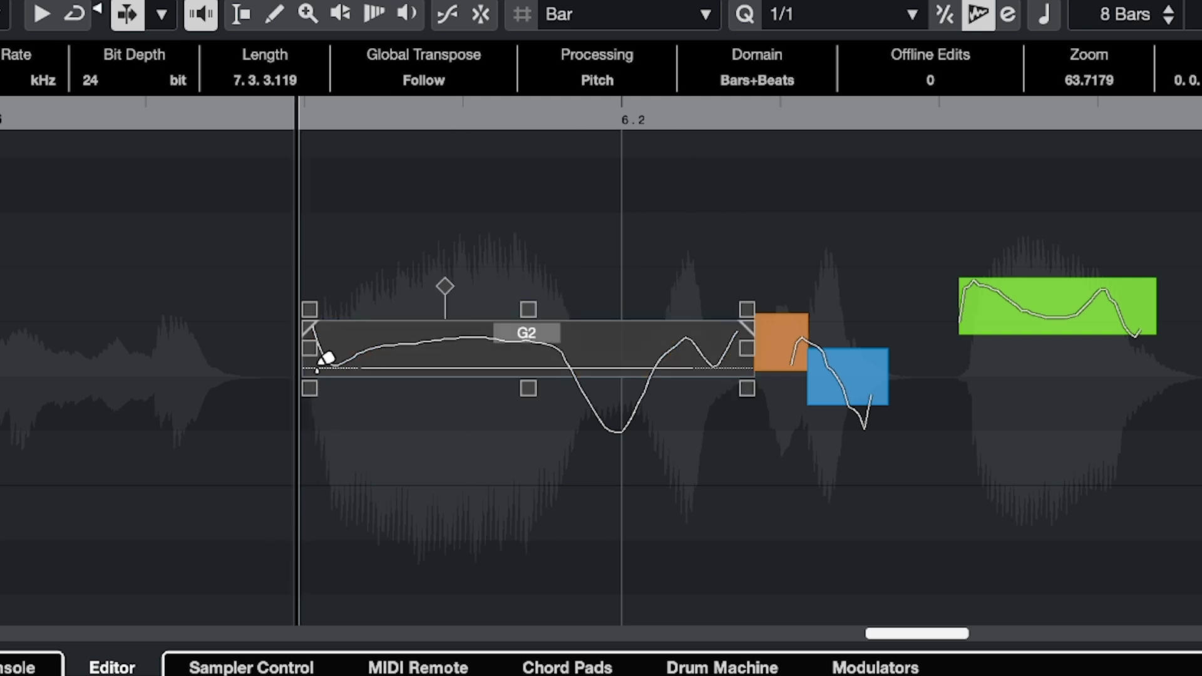
left_click_drag(311, 379, 315, 395)
key("space")
Raise the G2 note's volume to about 9.17 dB.
mouse_move(745, 388)
left_mouse_down()
mouse_move(740, 501)
mouse_move(732, 408)
left_mouse_up()
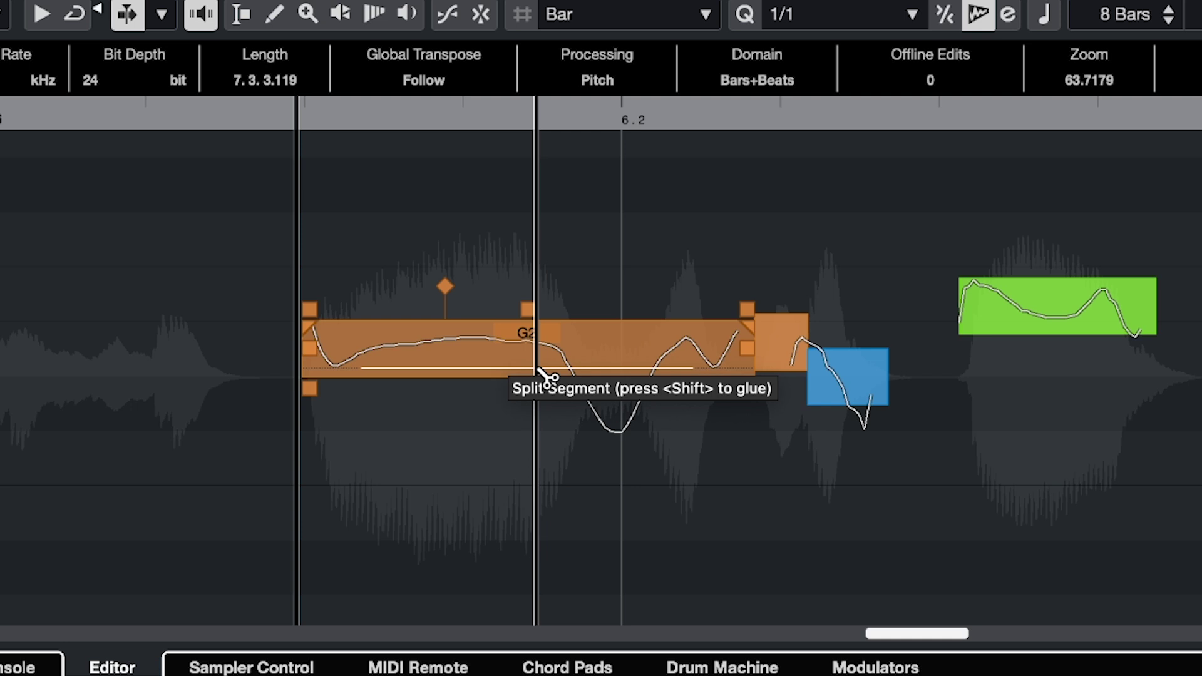
Split the long G2 note so its pitch dip becomes a separate segment.
left_click(569, 377)
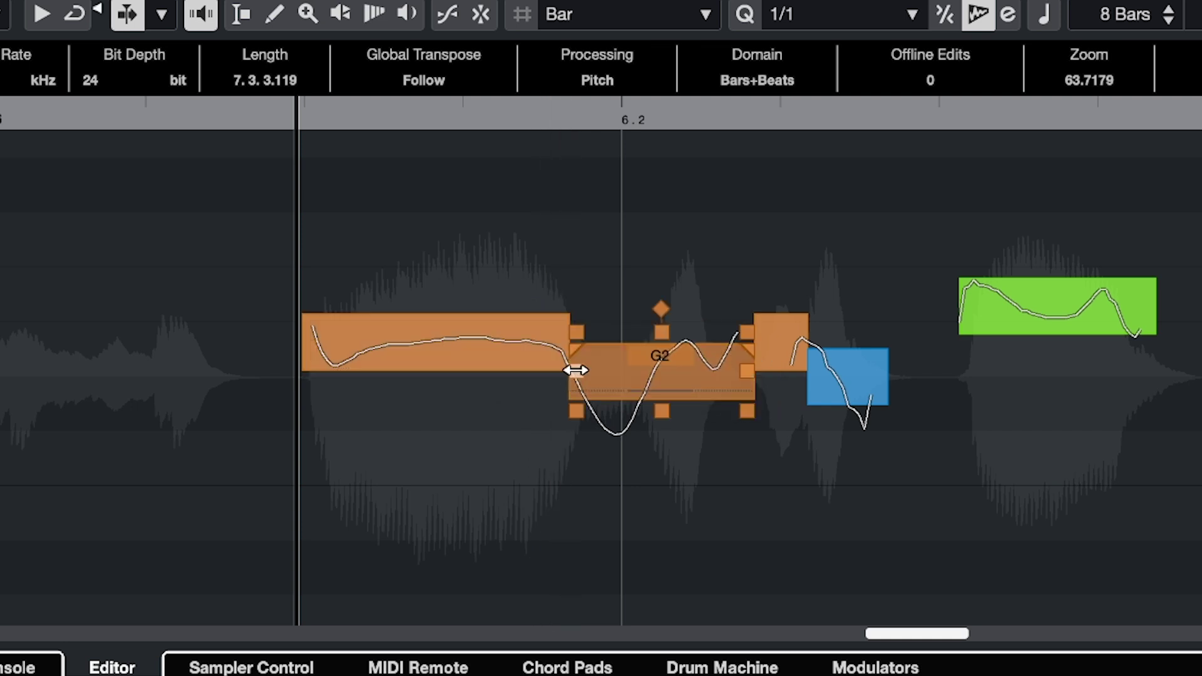
left_click(647, 387)
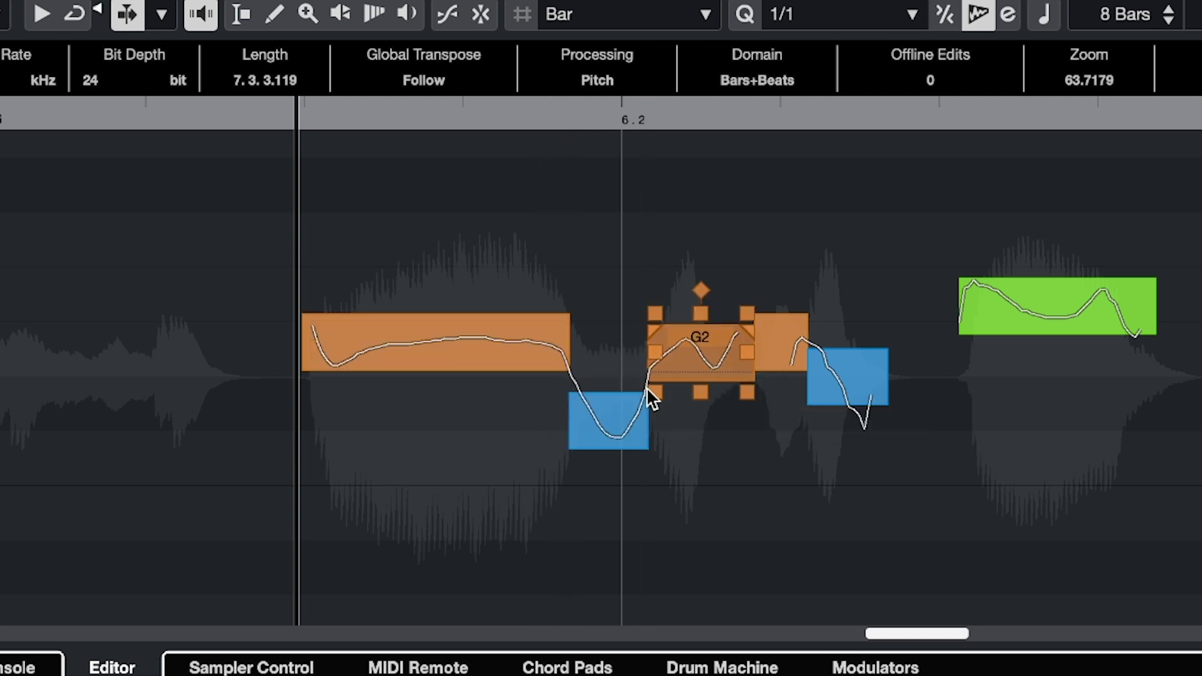
left_click(575, 423)
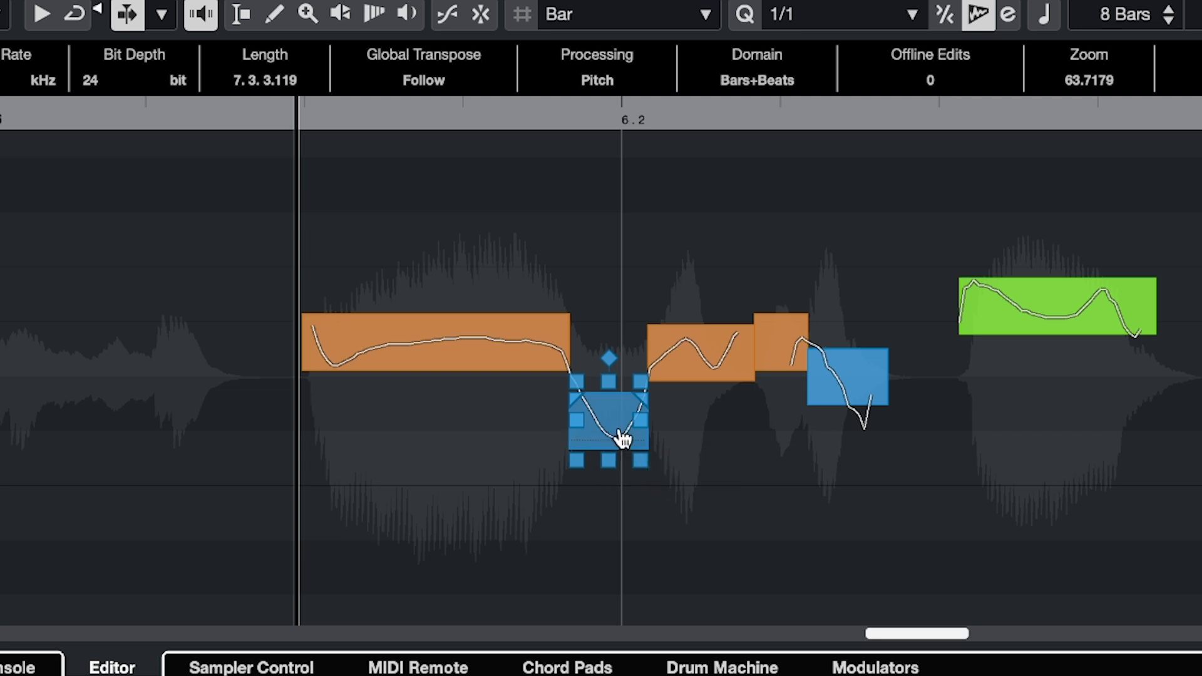
left_click(487, 422)
left_click(404, 361)
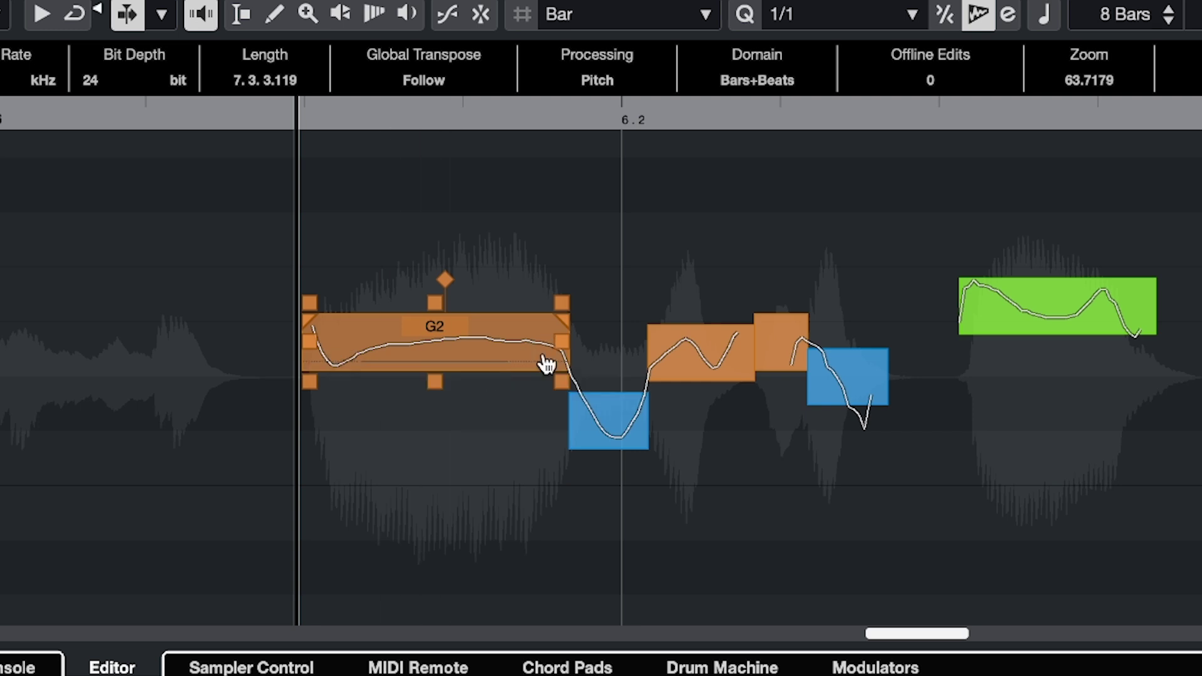
Split off the note's start, glue it to the dip, undo, and split at the dip again.
left_click(326, 364, "alt")
left_click(326, 365, "alt")
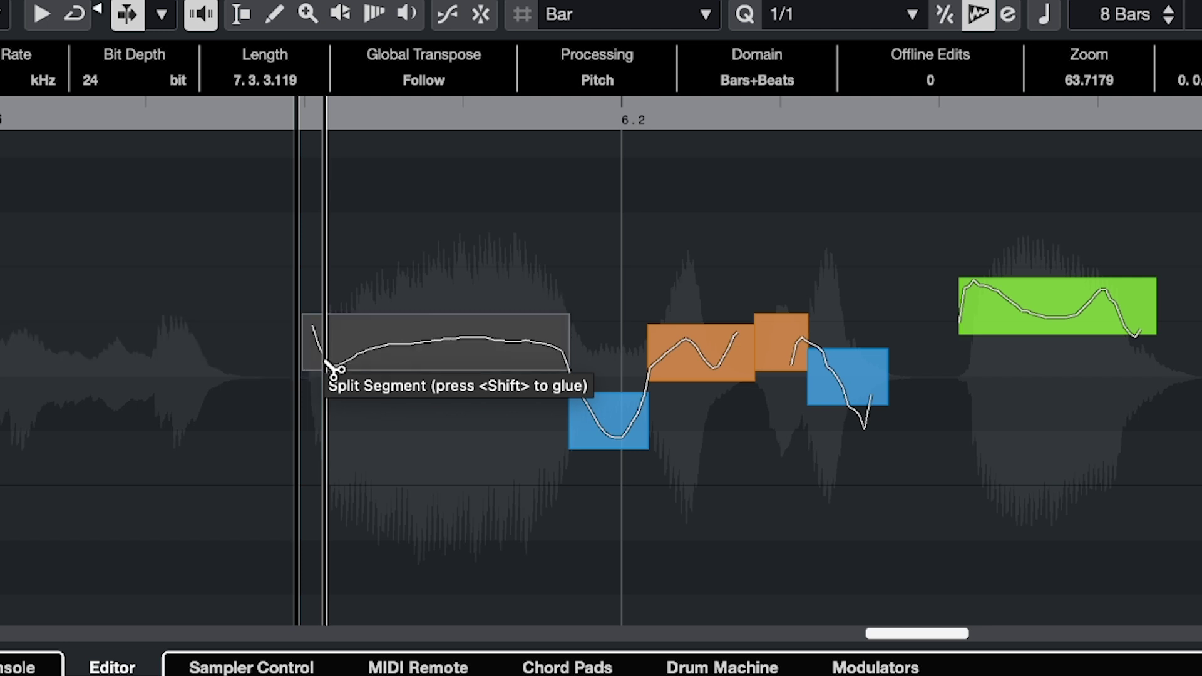
left_click(548, 348, "alt+shift")
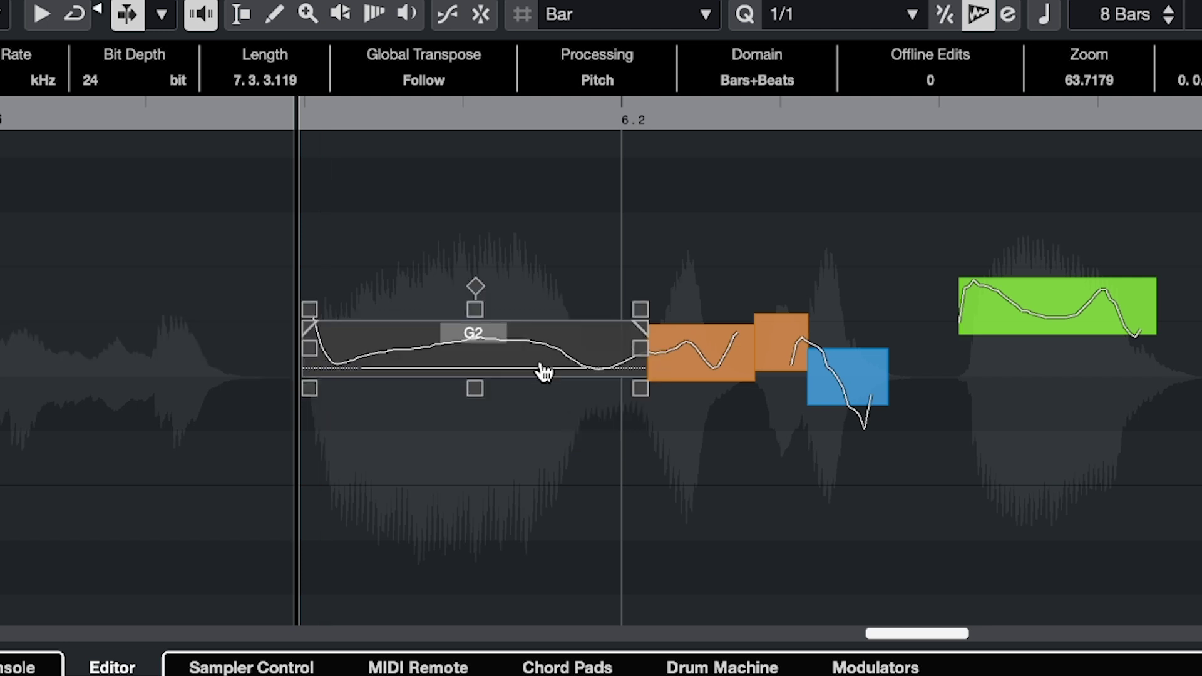
key("ctrl+z")
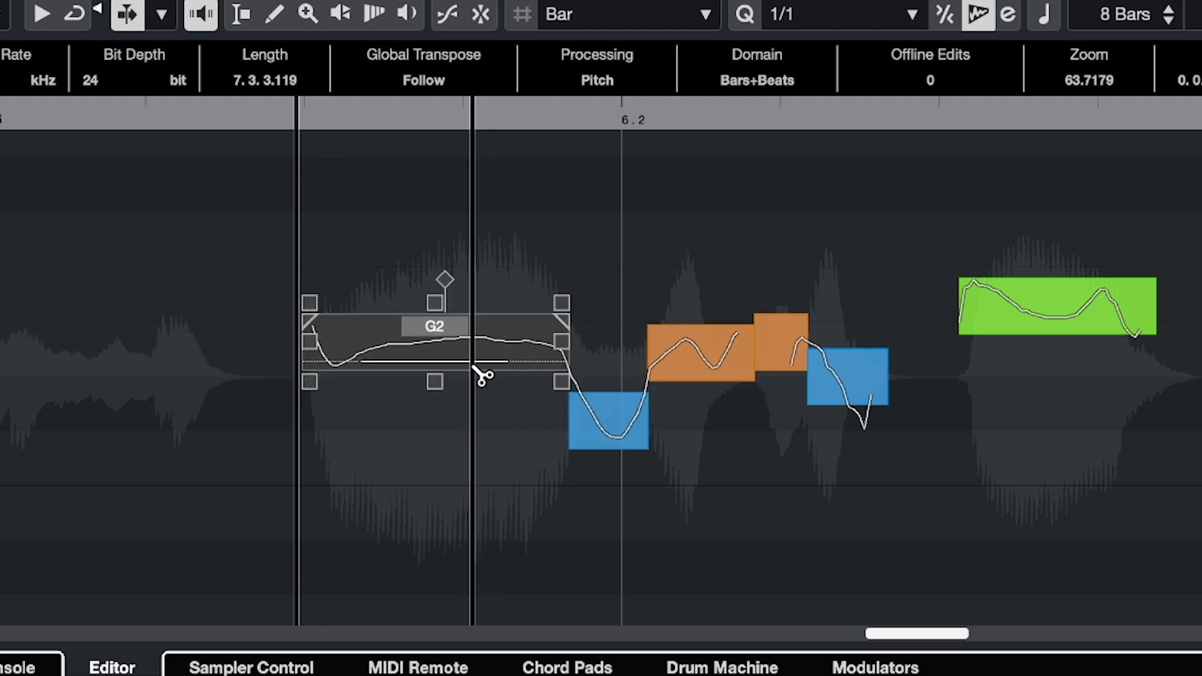
left_click(479, 362, "alt+shift")
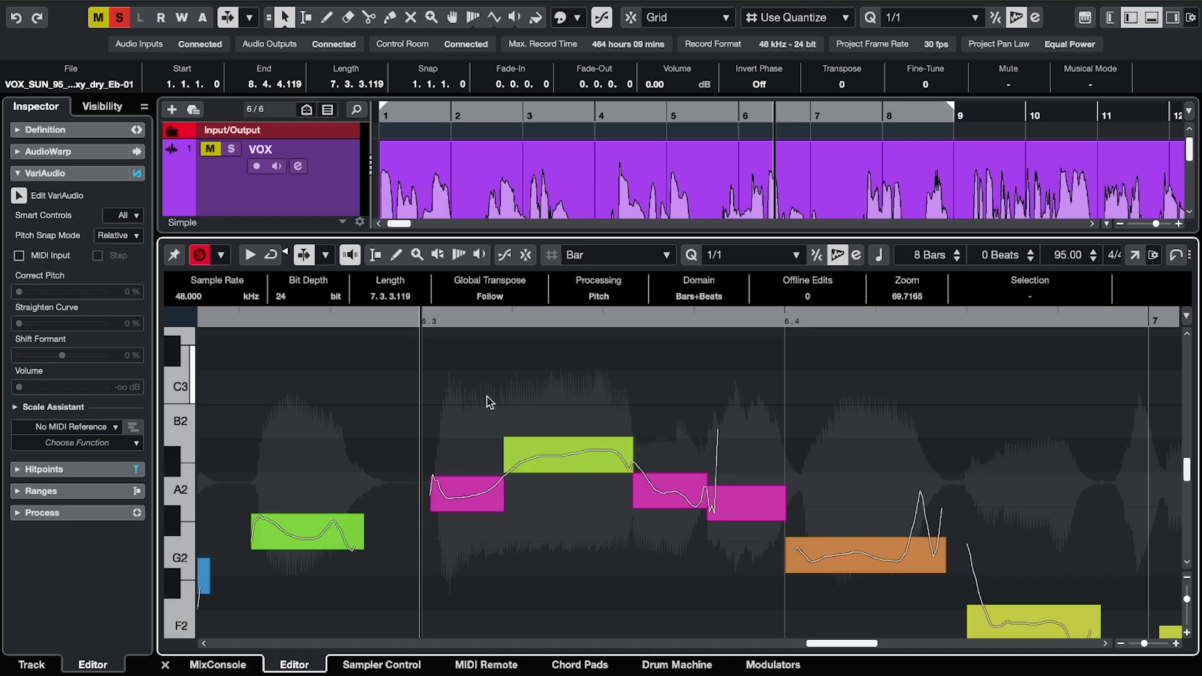
Straighten the pitch curves of the three notes near bar 6.3 to 100%.
left_click_drag(457, 393, 696, 544)
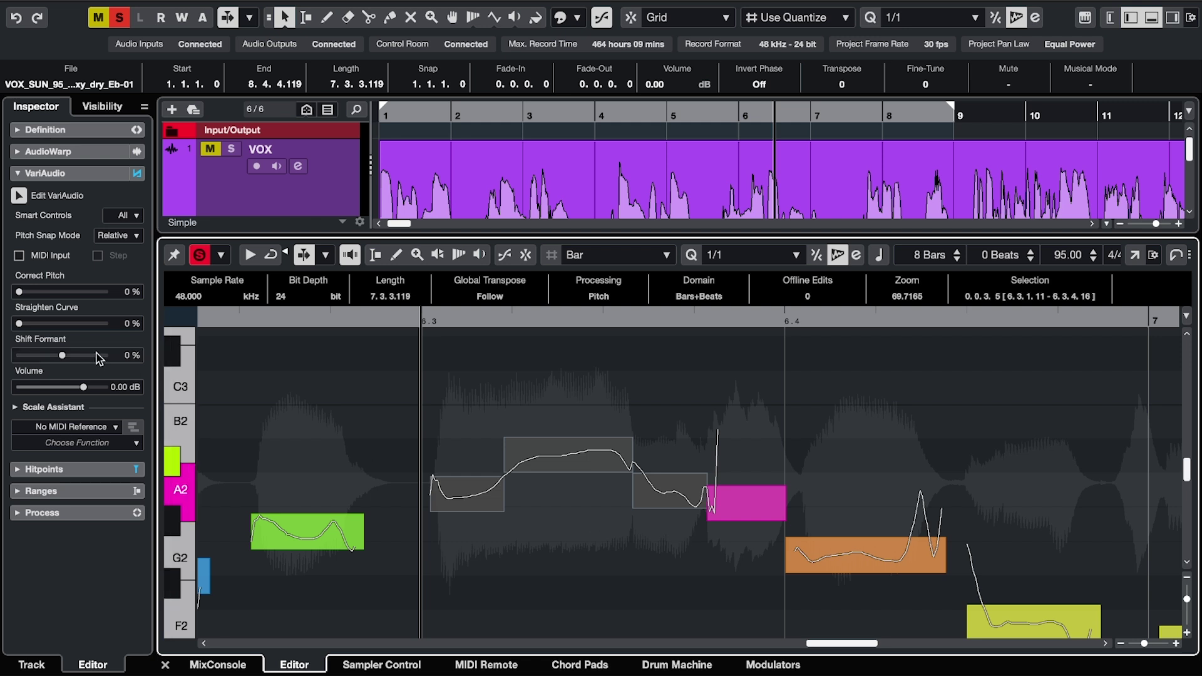
left_click_drag(19, 323, 105, 323)
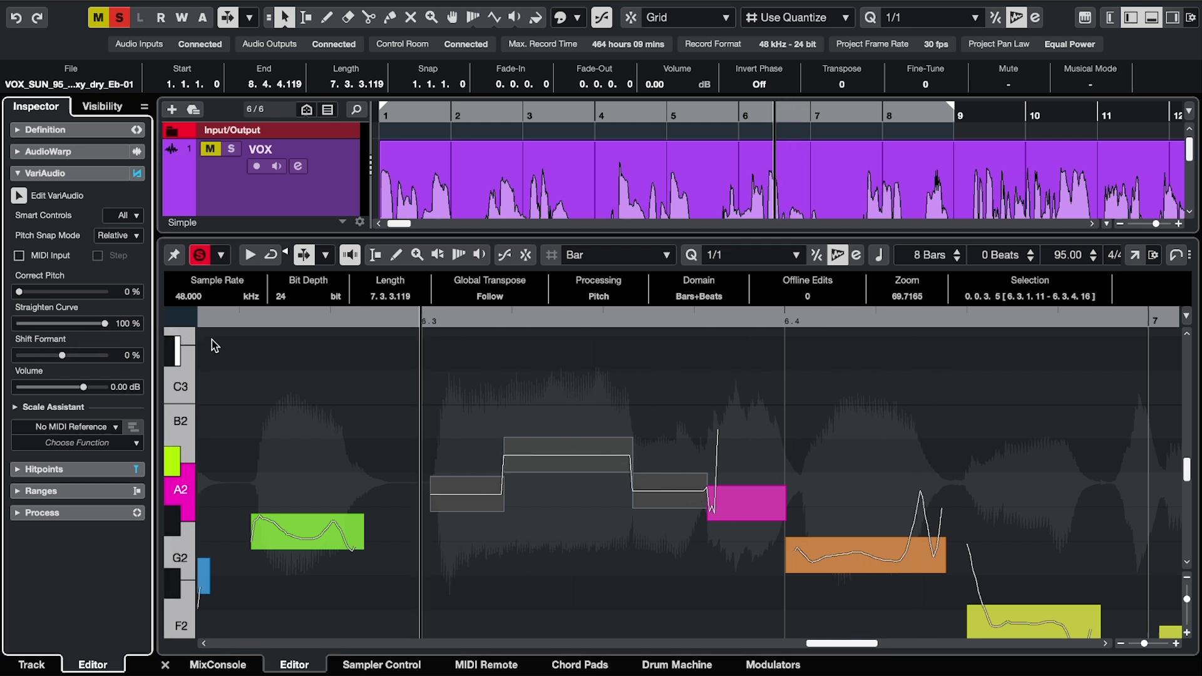
left_click(464, 435)
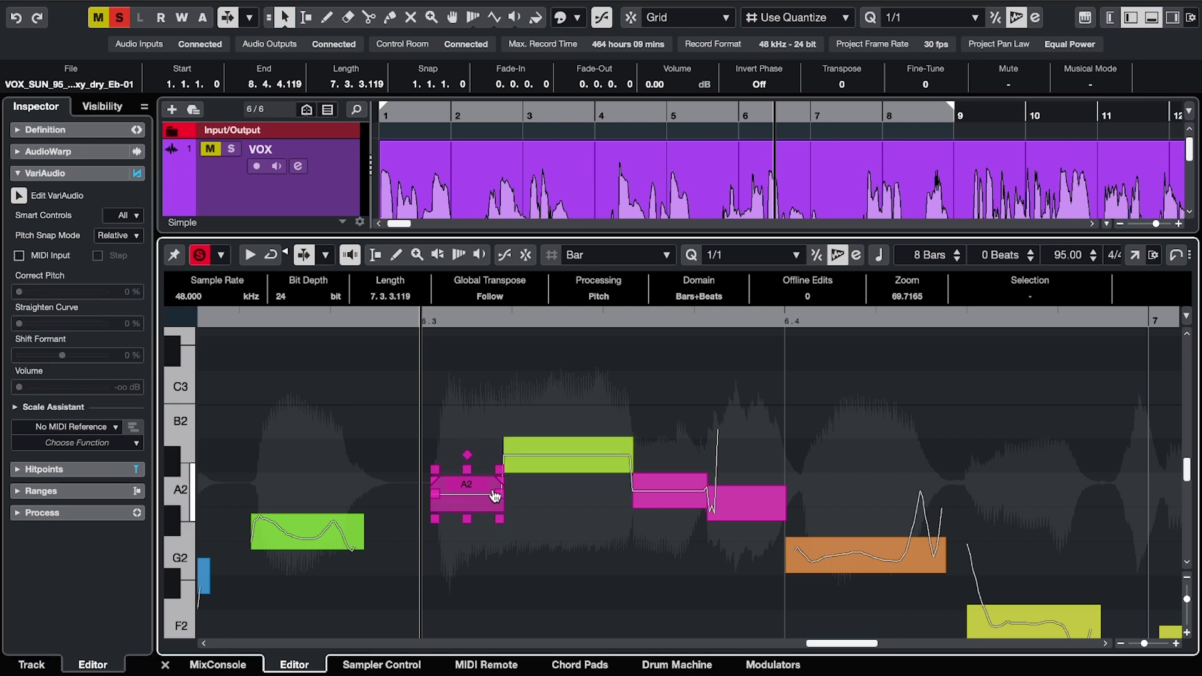
Shape the pitch transitions into and out of the green note and play back.
left_click_drag(498, 482, 489, 482)
left_click_drag(631, 440, 624, 440)
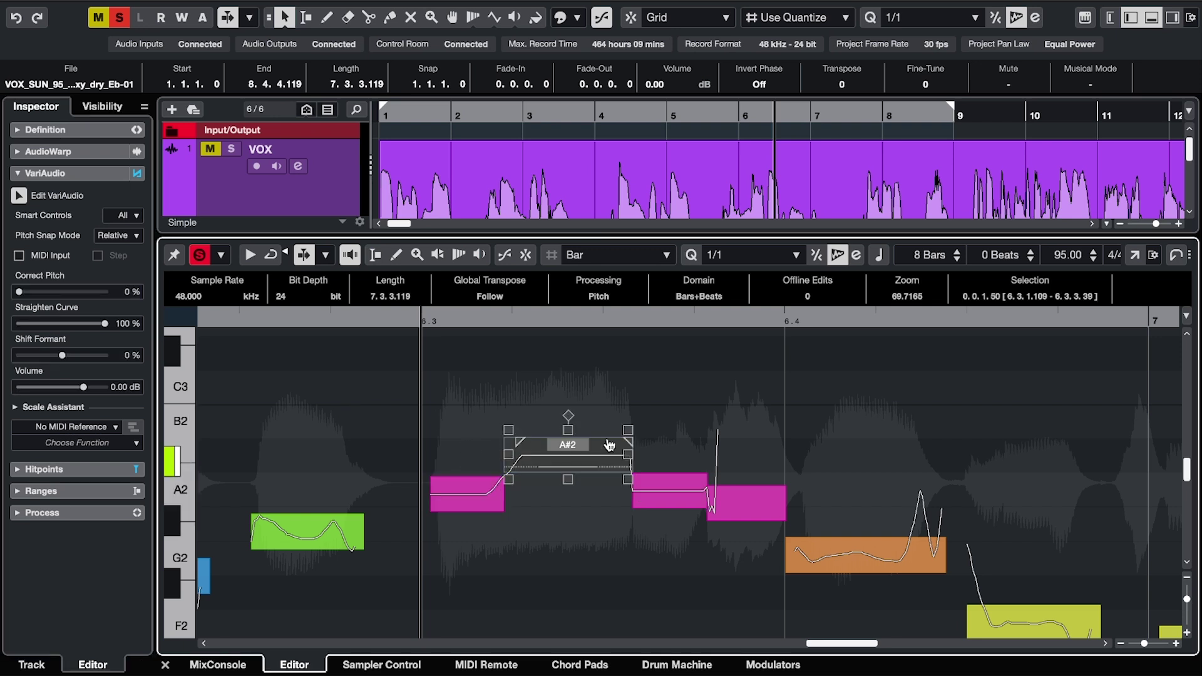
left_click_drag(636, 484, 645, 484)
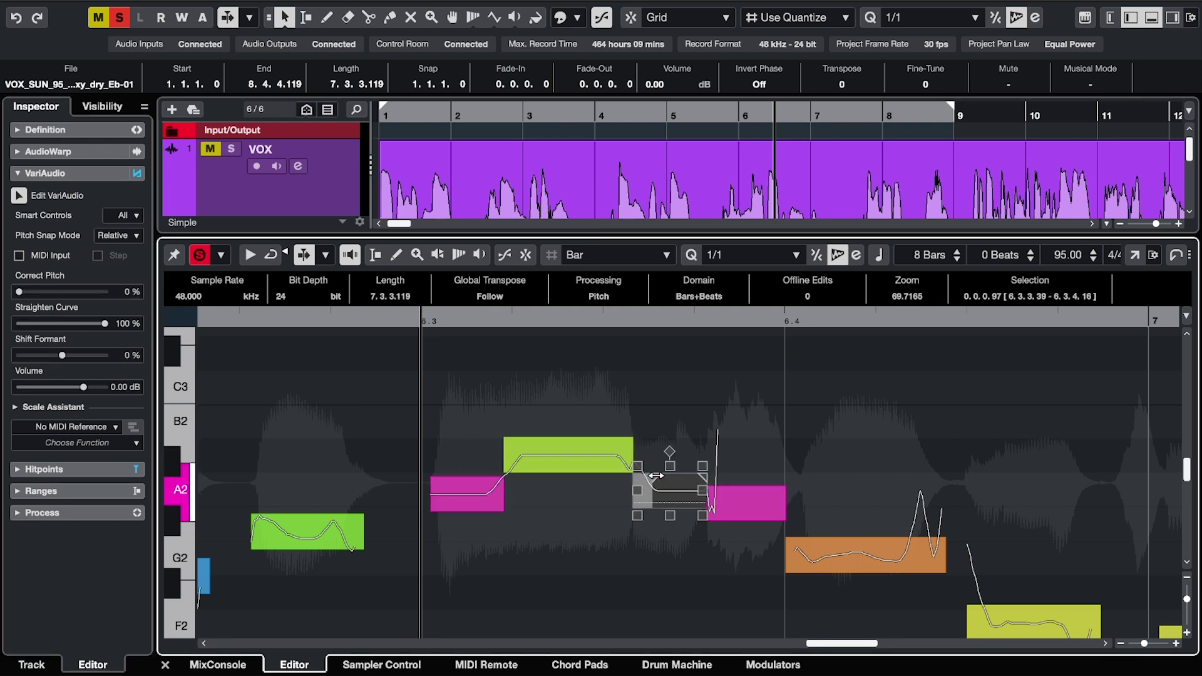
key("space")
key("space")
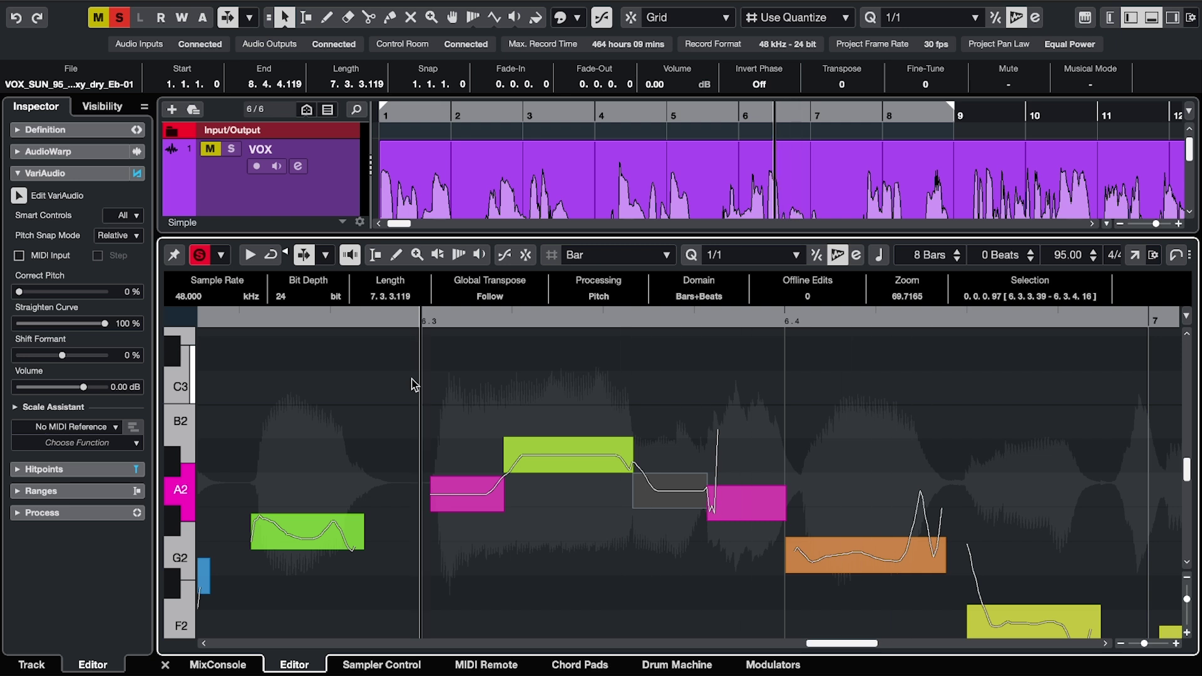
left_click(776, 502)
scroll(775, 505, "up", 1)
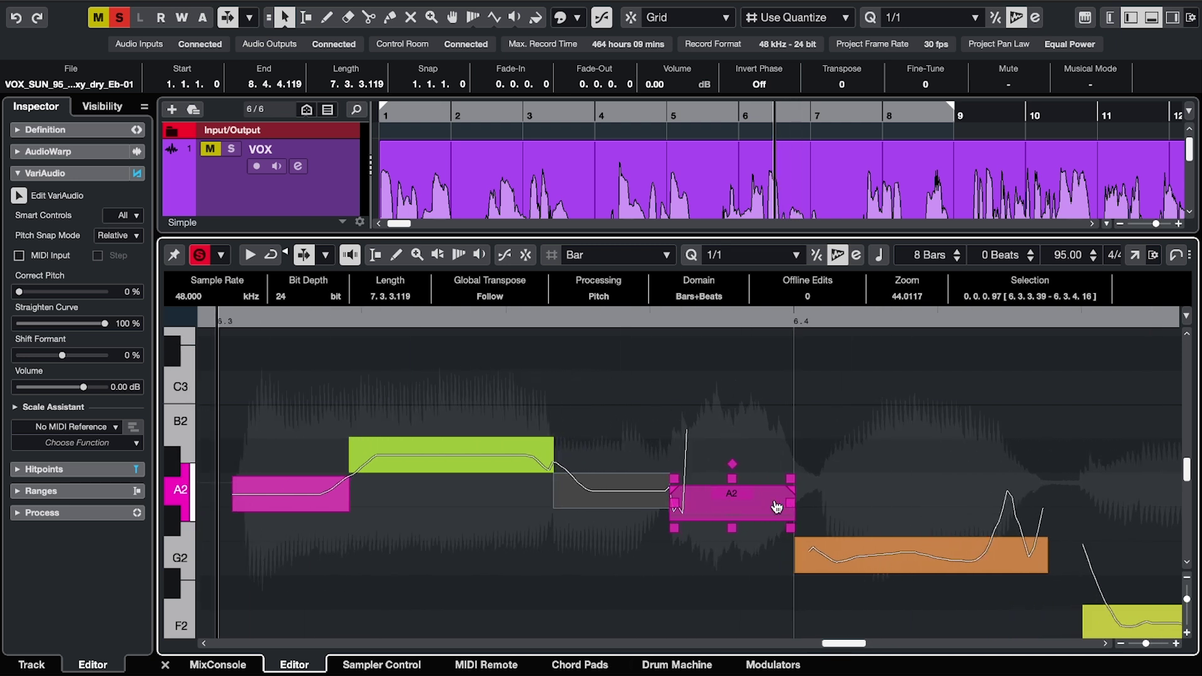
scroll(776, 507, "up", 1)
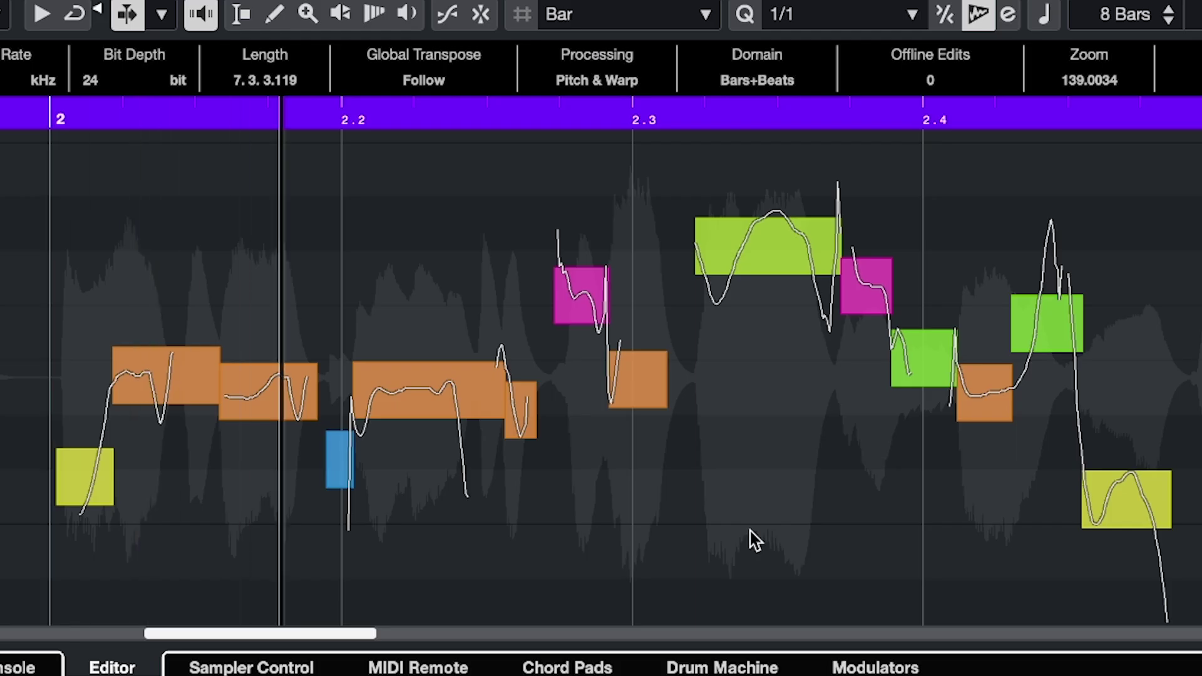
Warp the green note's end longer to about a 1.11 factor and play the passage back.
key("space")
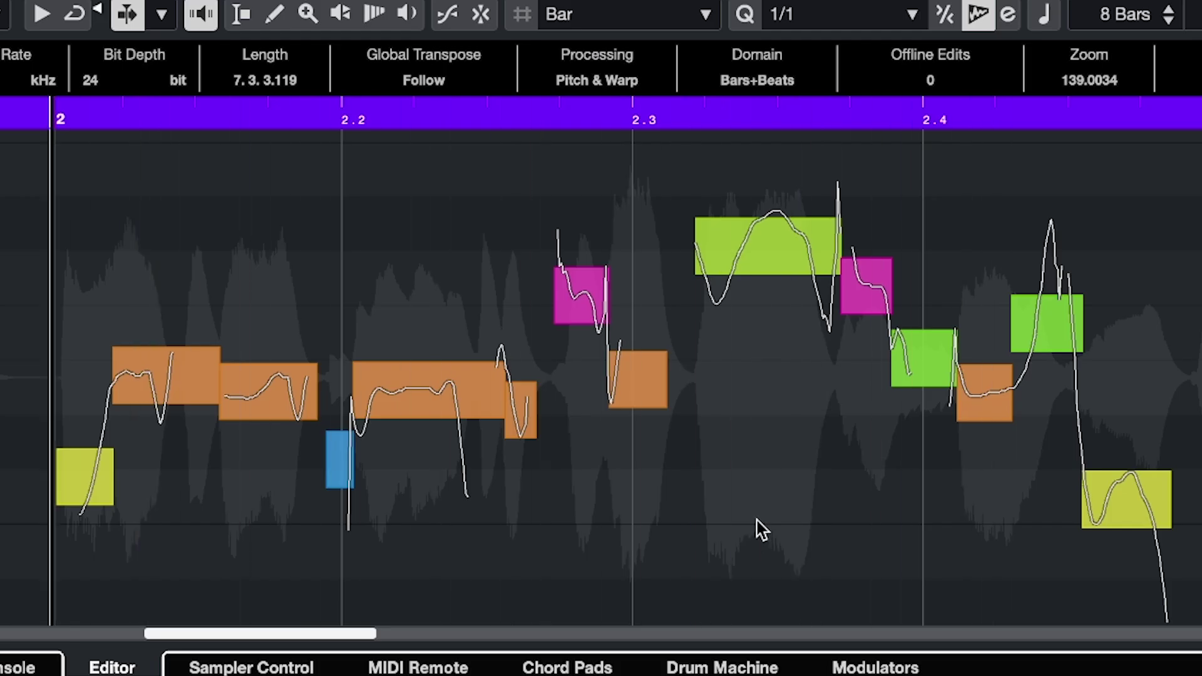
left_click_drag(832, 242, 918, 282)
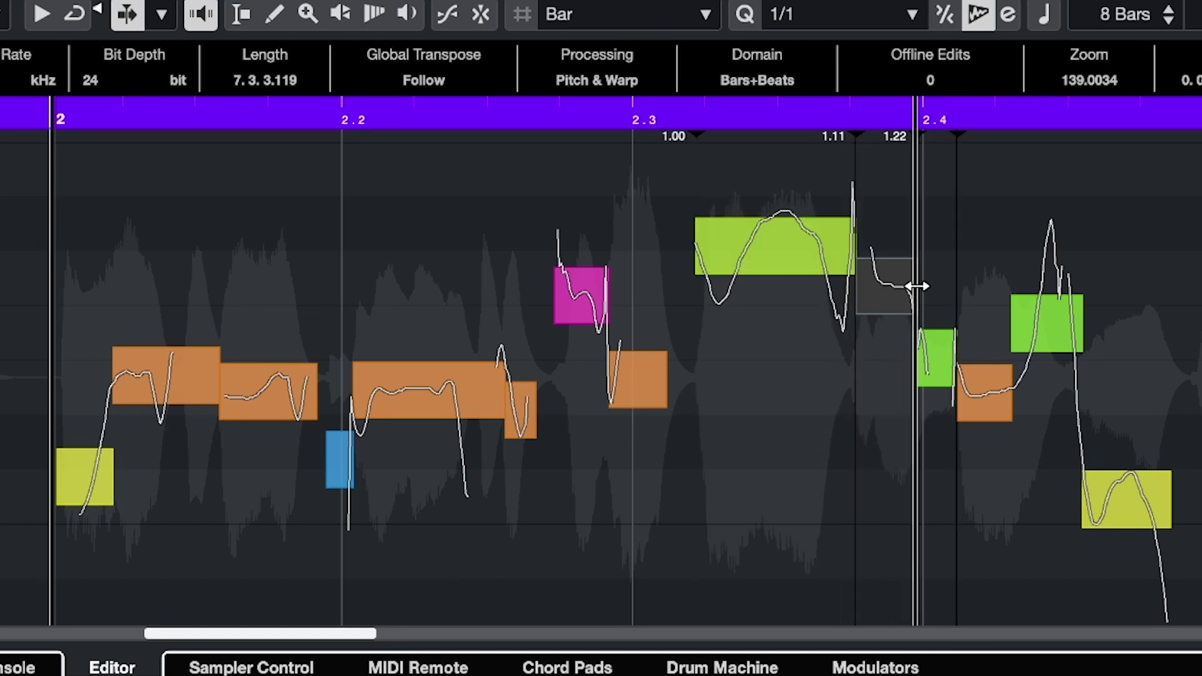
key("space")
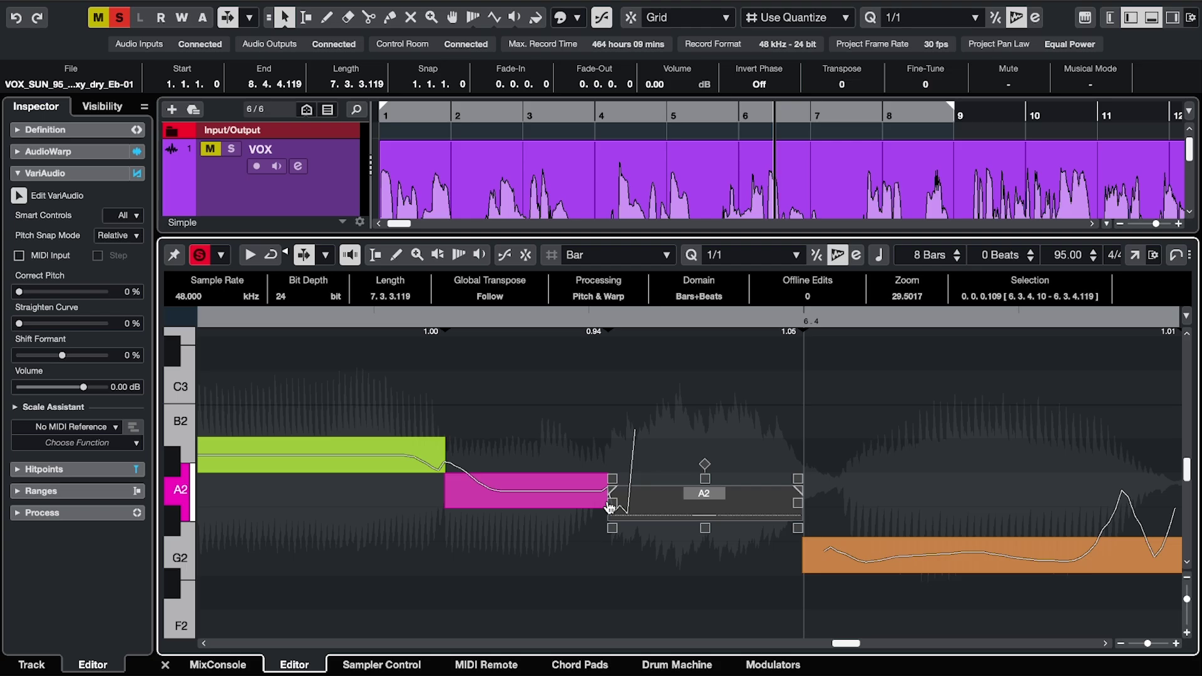
Shorten the A2 note from its end, then move the magenta A2 note's start later.
left_click_drag(799, 504, 703, 508, "alt")
left_click(681, 508)
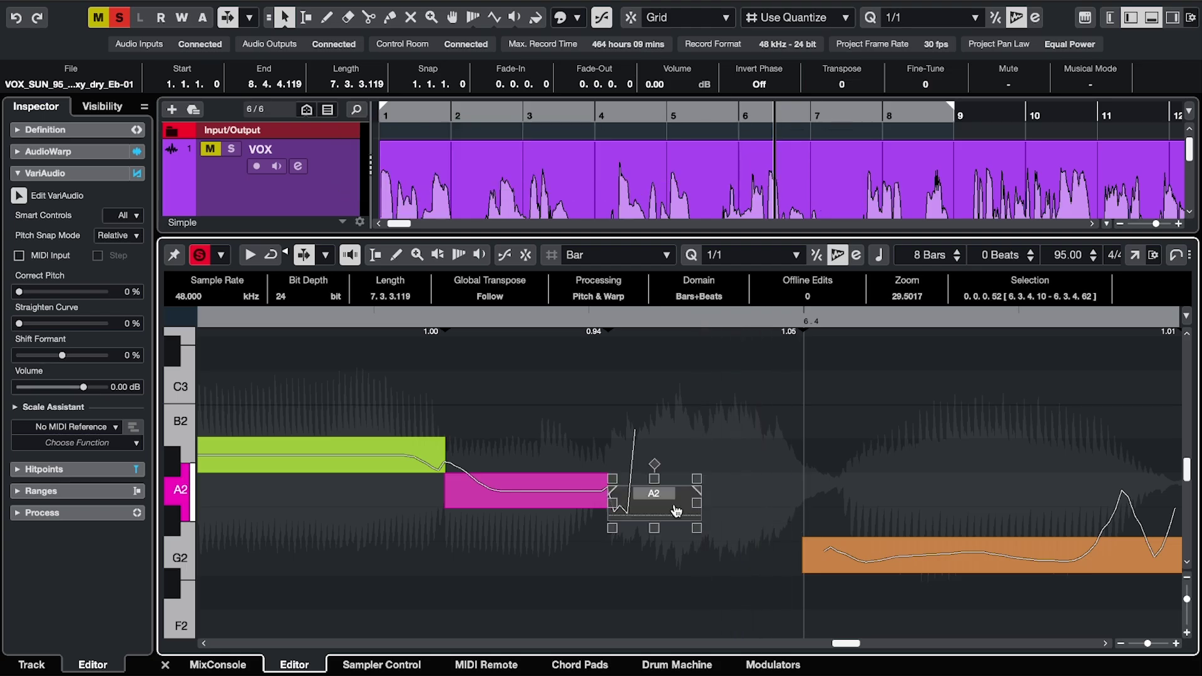
left_click(512, 489)
left_click_drag(449, 489, 514, 496)
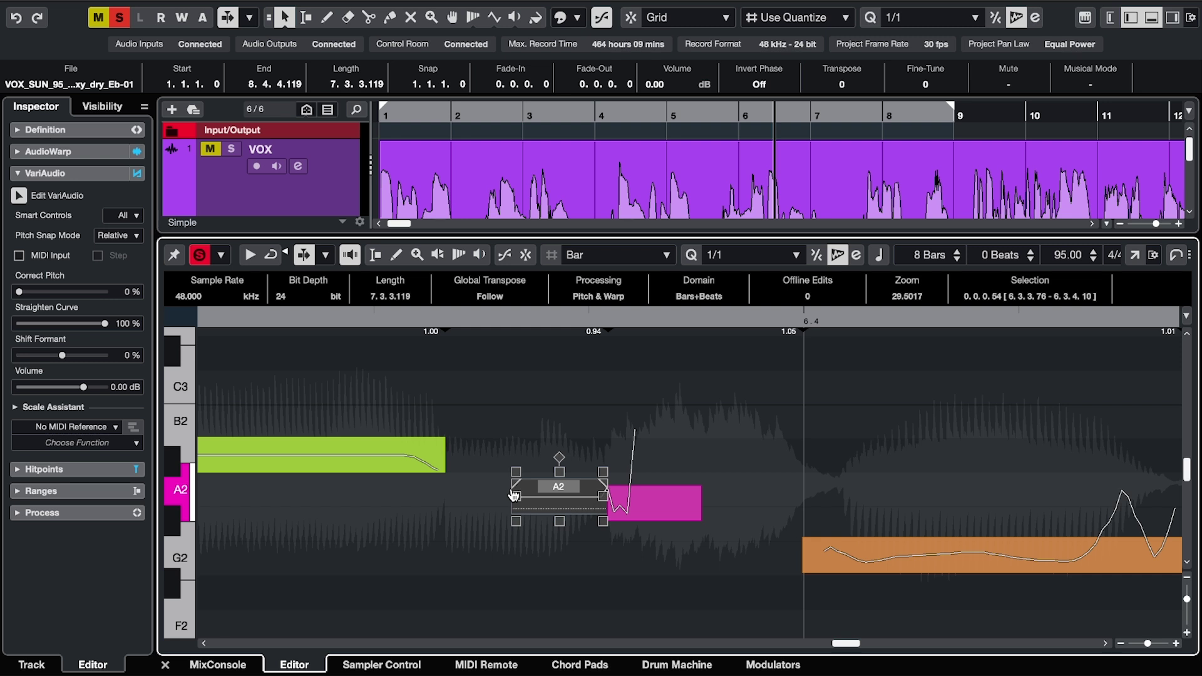
scroll(443, 475, "down", 1)
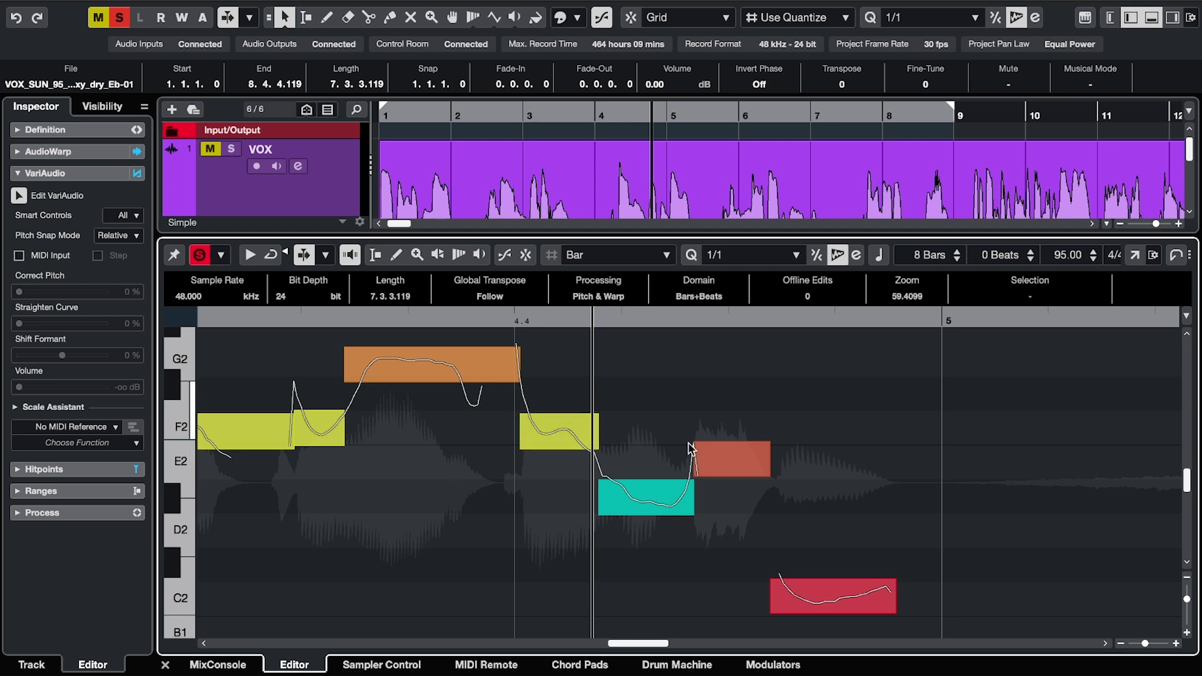
Delete the short orange note and enable Acoustic Feedback to hear pitch changes.
left_click(724, 459)
key("Delete")
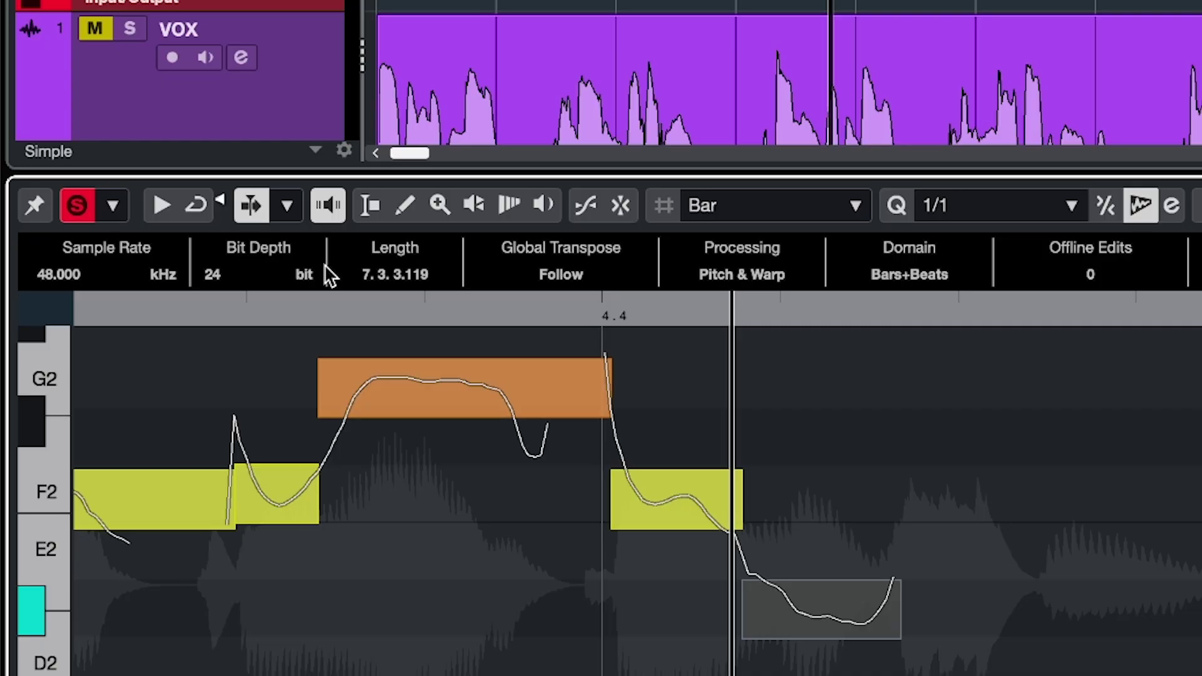
left_click(334, 211)
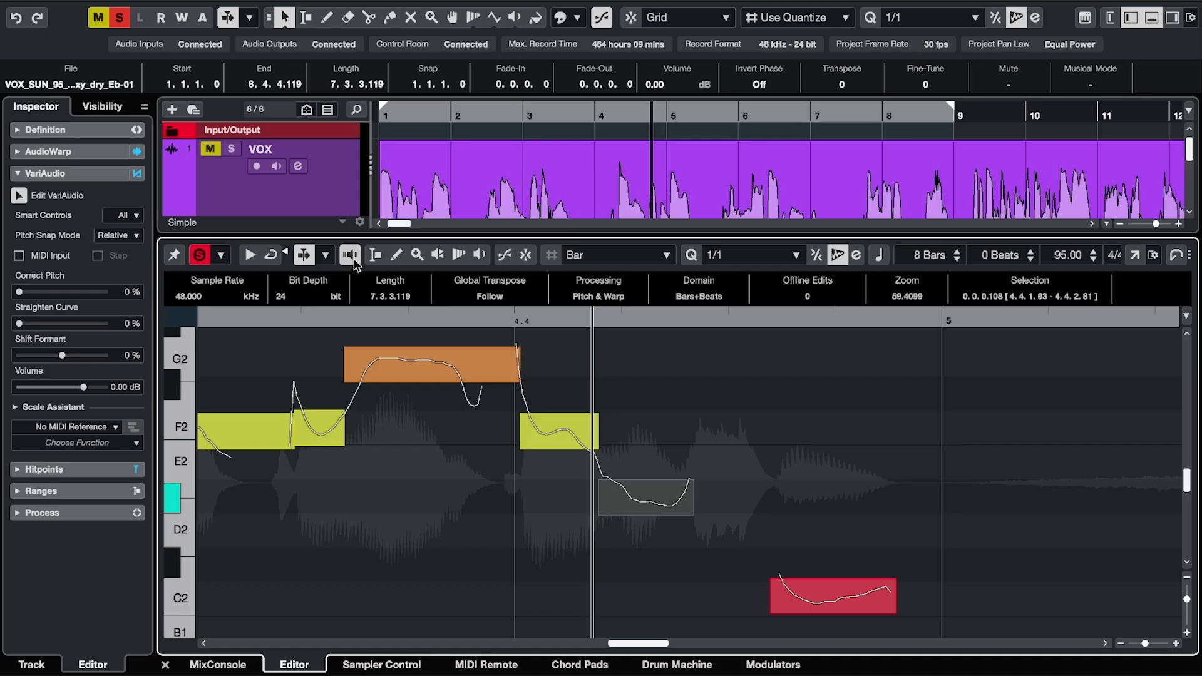
Lower the yellow F2 note to D#2, then further down to D2.
mouse_move(553, 429)
left_mouse_down()
mouse_move(554, 504)
mouse_move(554, 456)
left_mouse_up()
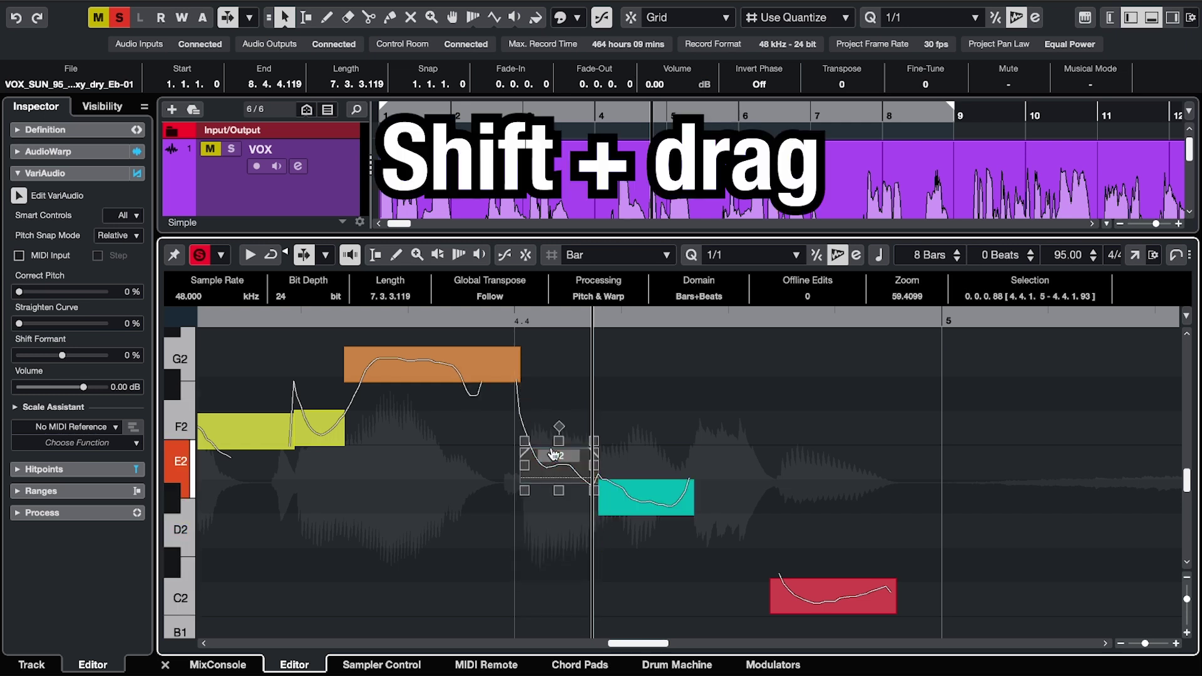
mouse_move(555, 455)
left_mouse_down()
mouse_move(528, 525)
mouse_move(525, 511)
left_mouse_up()
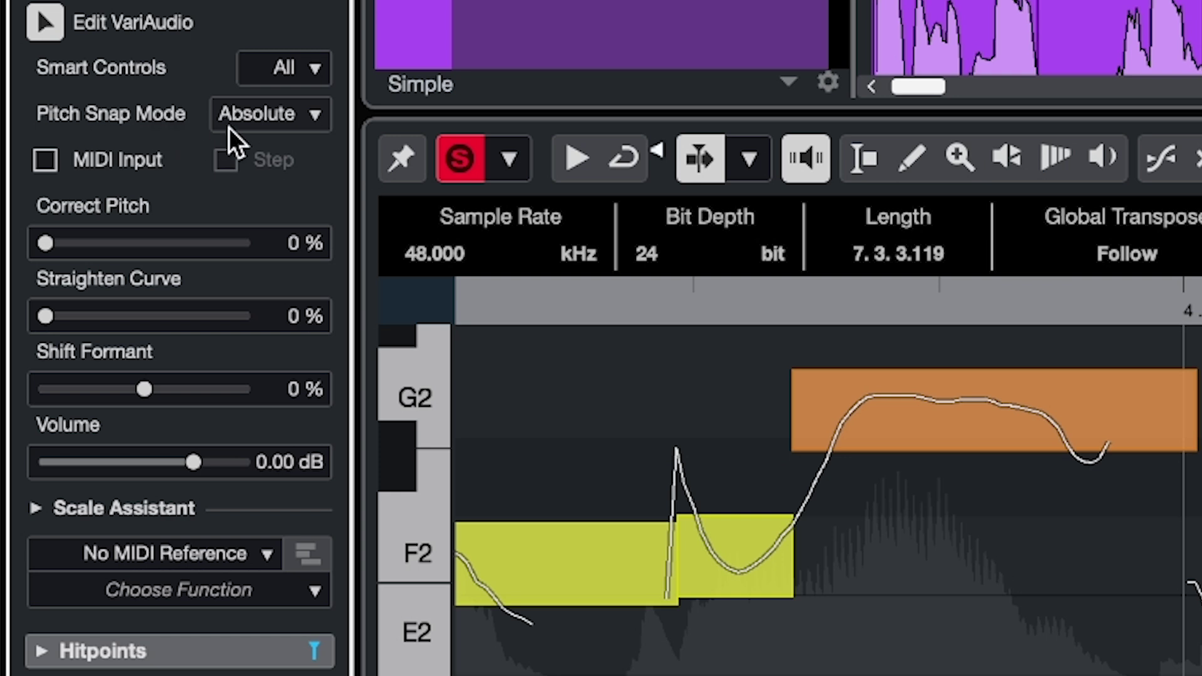
Set Pitch Snap Mode to Relative and raise the D#2 note a semitone to E2.
left_click(290, 110)
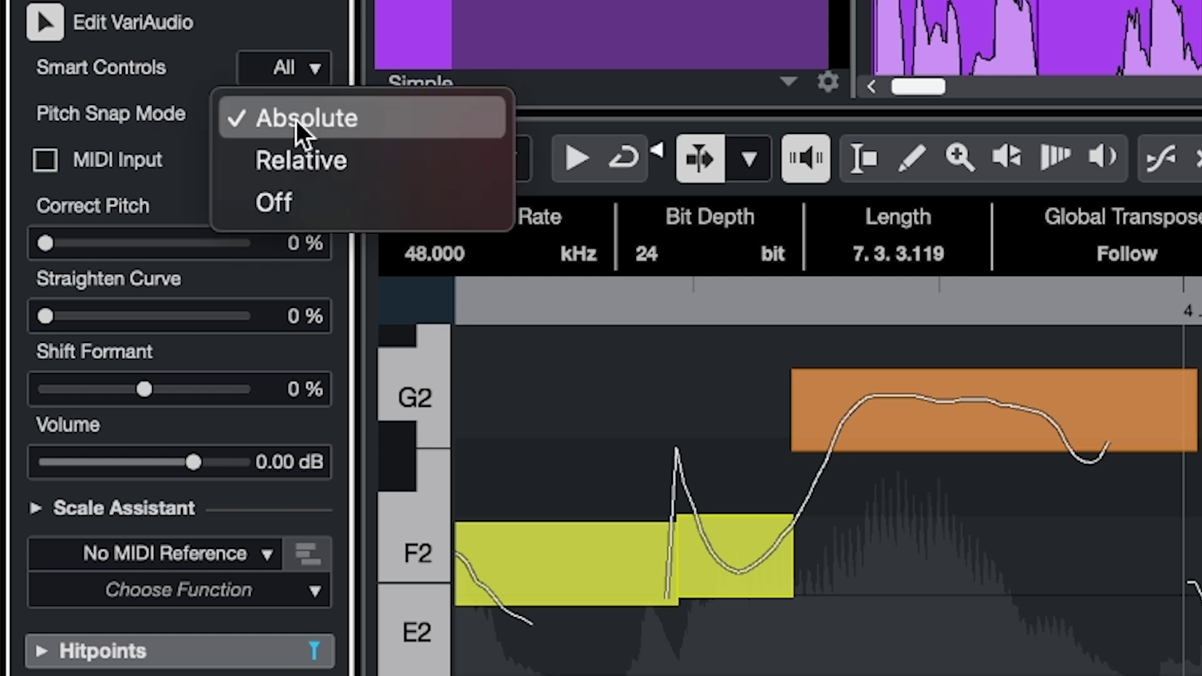
left_click(375, 160)
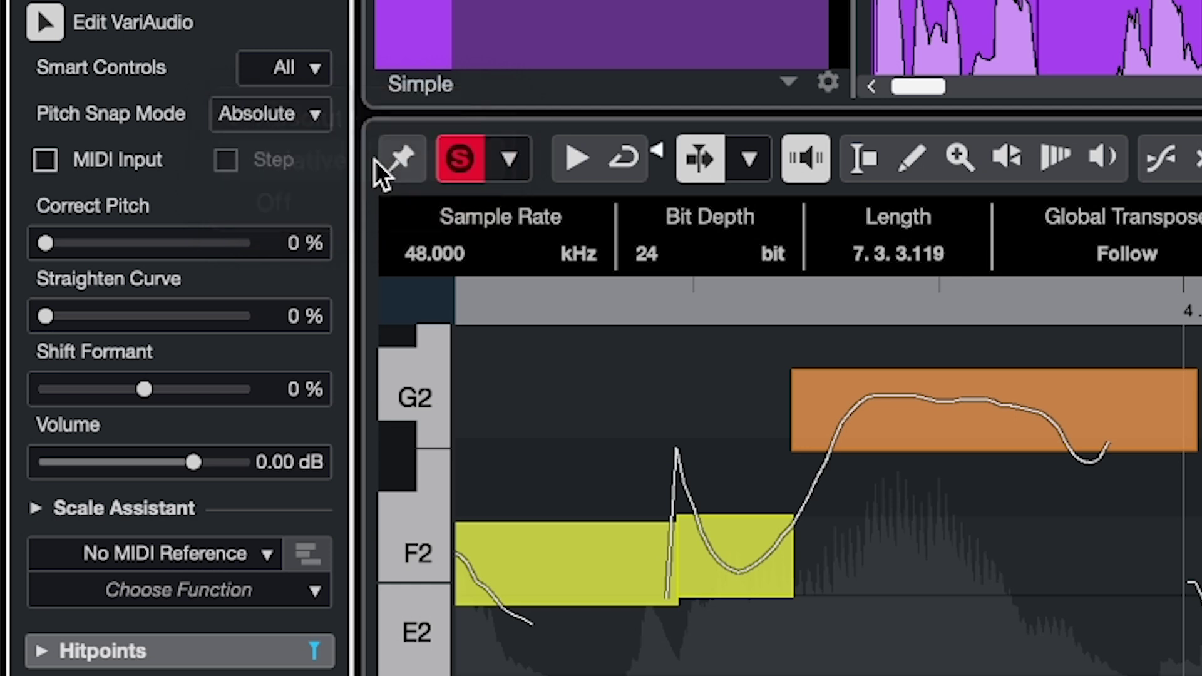
mouse_move(558, 511)
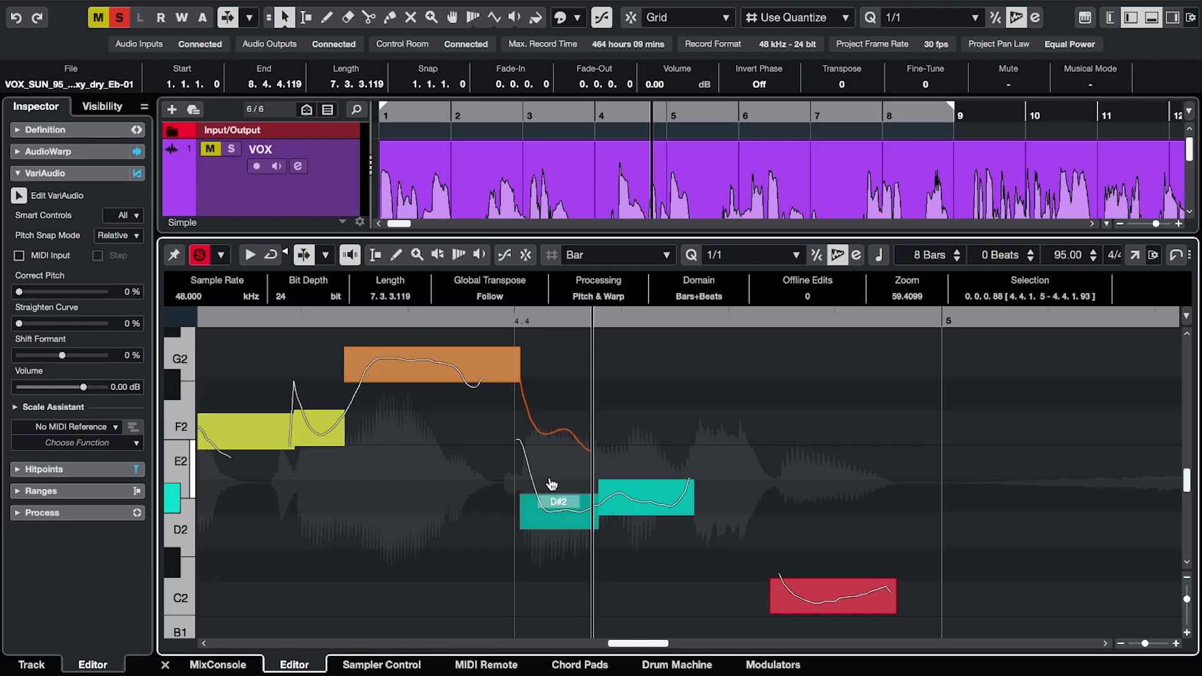
left_click_drag(554, 516, 554, 441)
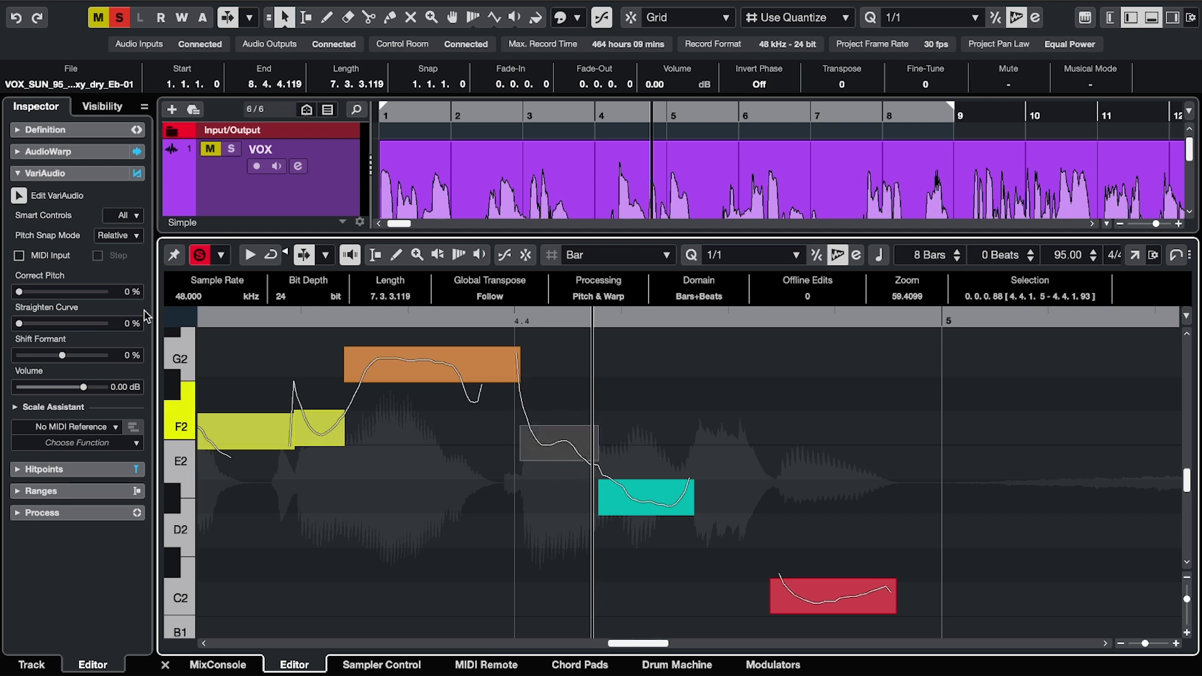
Turn pitch snapping off, nudge the note's pitch freely, and toggle MIDI Input on then off.
left_click(124, 235)
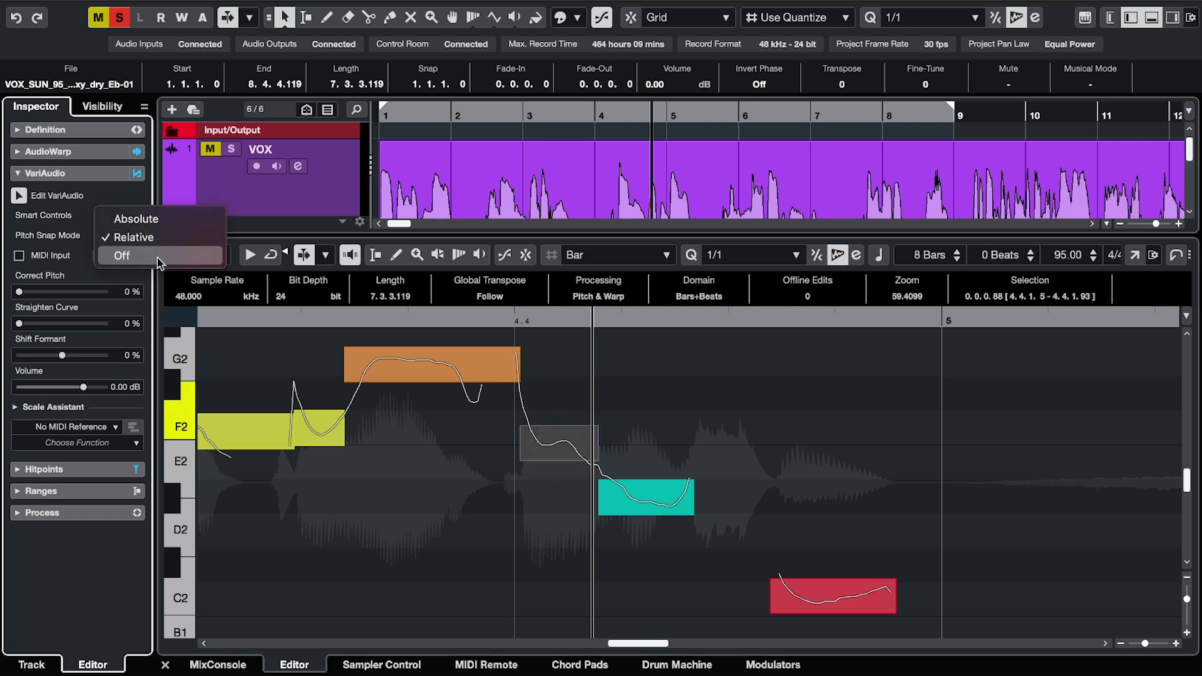
left_click(122, 256)
mouse_move(564, 444)
left_mouse_down()
mouse_move(565, 535)
mouse_move(565, 461)
left_mouse_up()
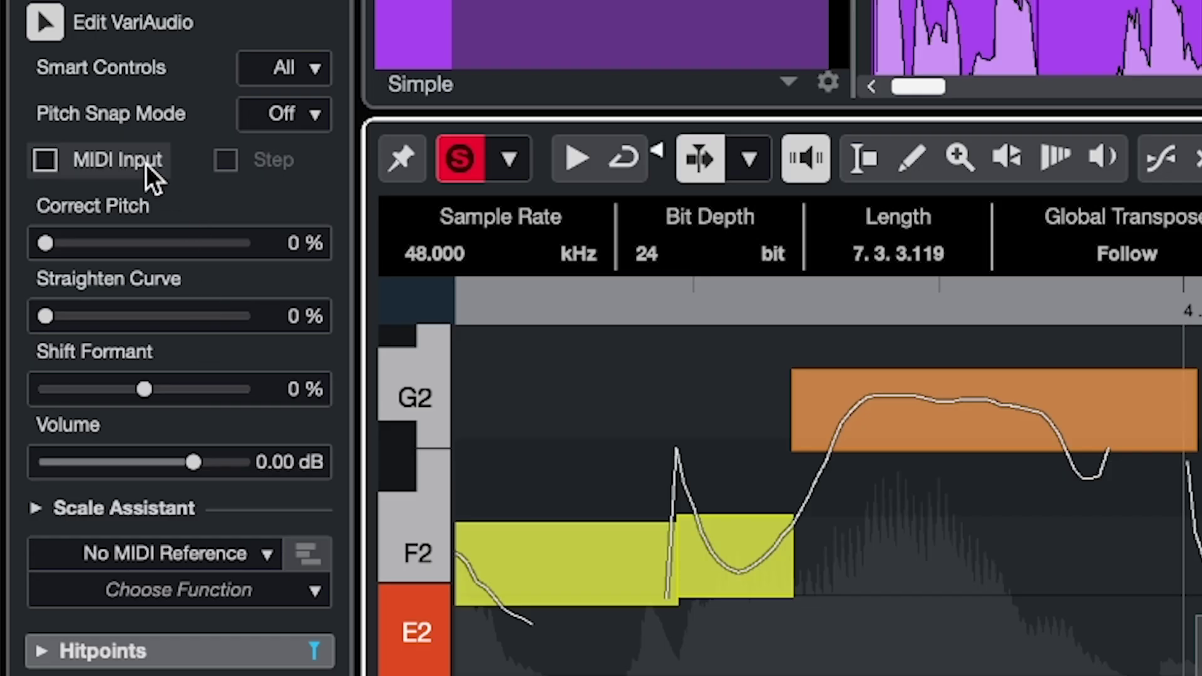
left_click(48, 157)
left_click(48, 157)
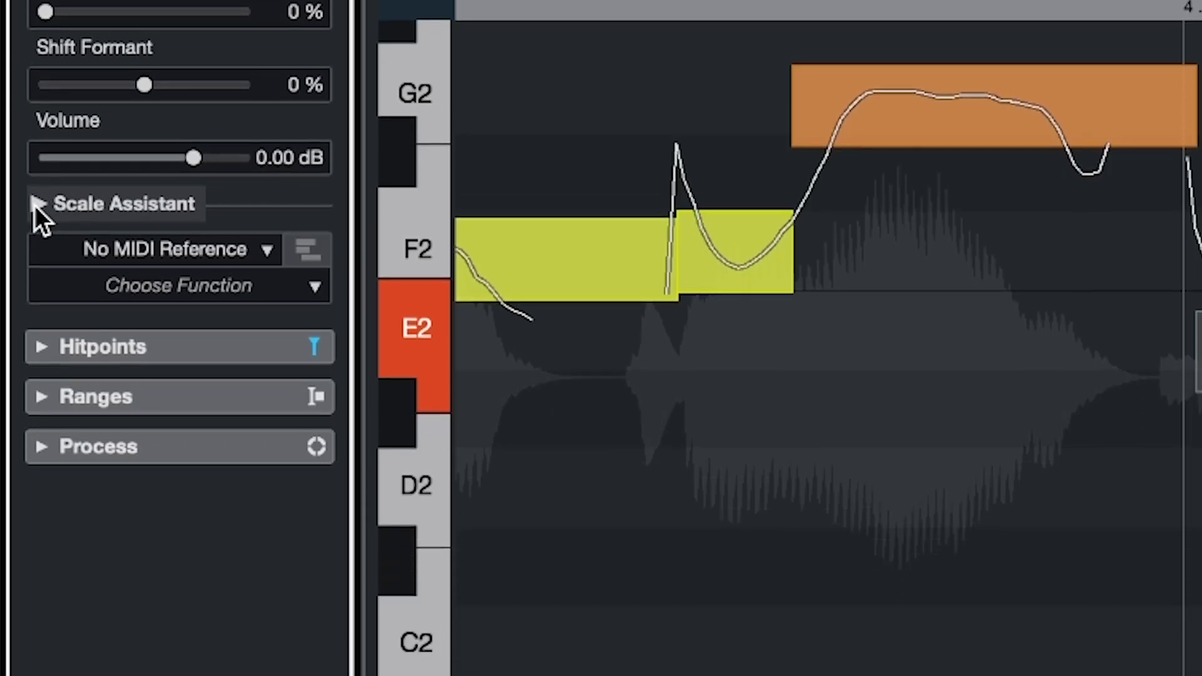
Expand the Scale Assistant section showing the D Blues 1 editor scale.
left_click(37, 68)
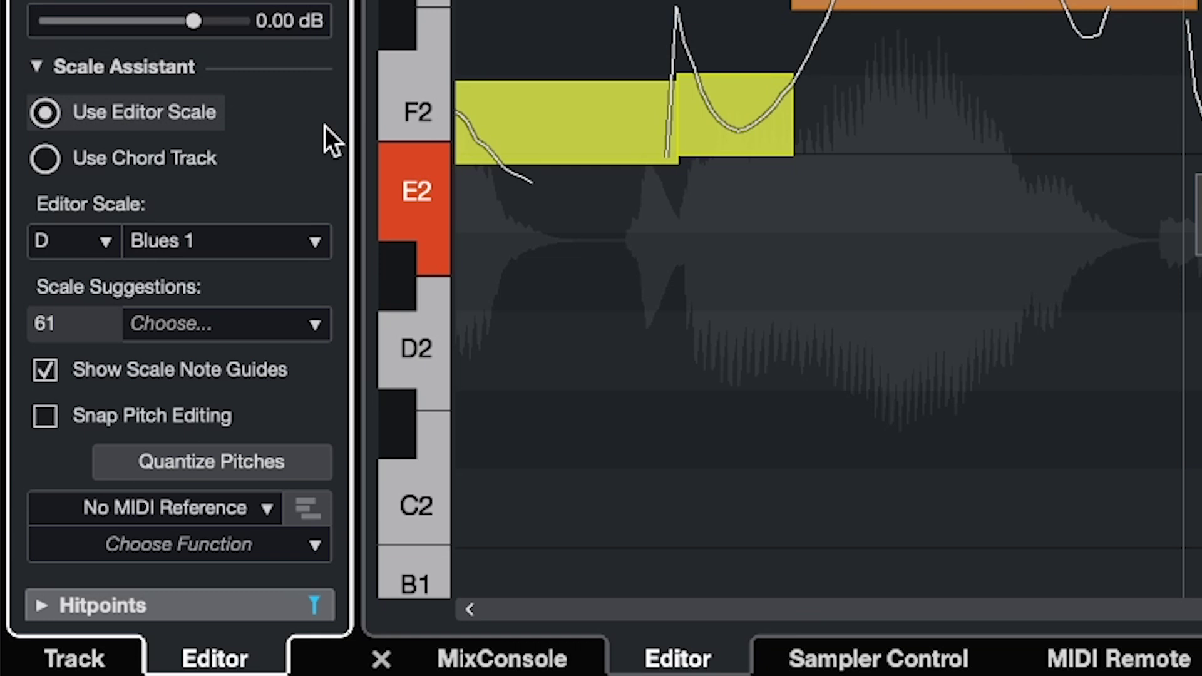
scroll(214, 166, "down", 1)
scroll(213, 167, "down", 2)
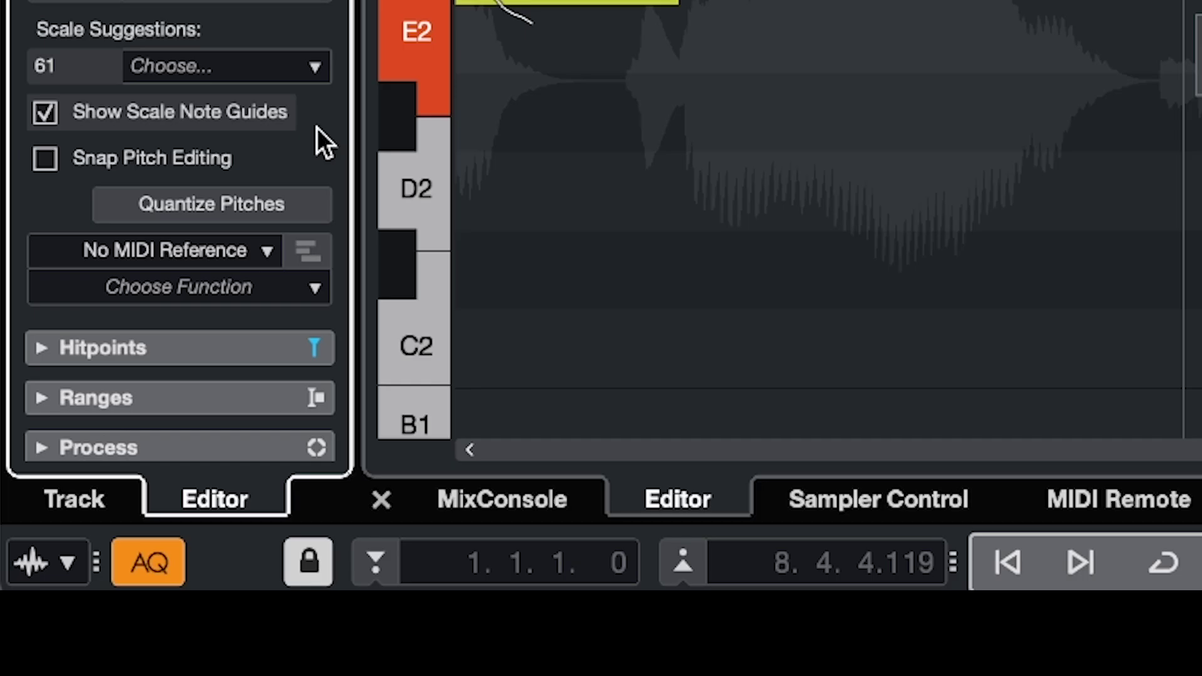
Reanalyze the vocal audio via the Functions menu, select all segments, then clear the selection.
left_click(222, 286)
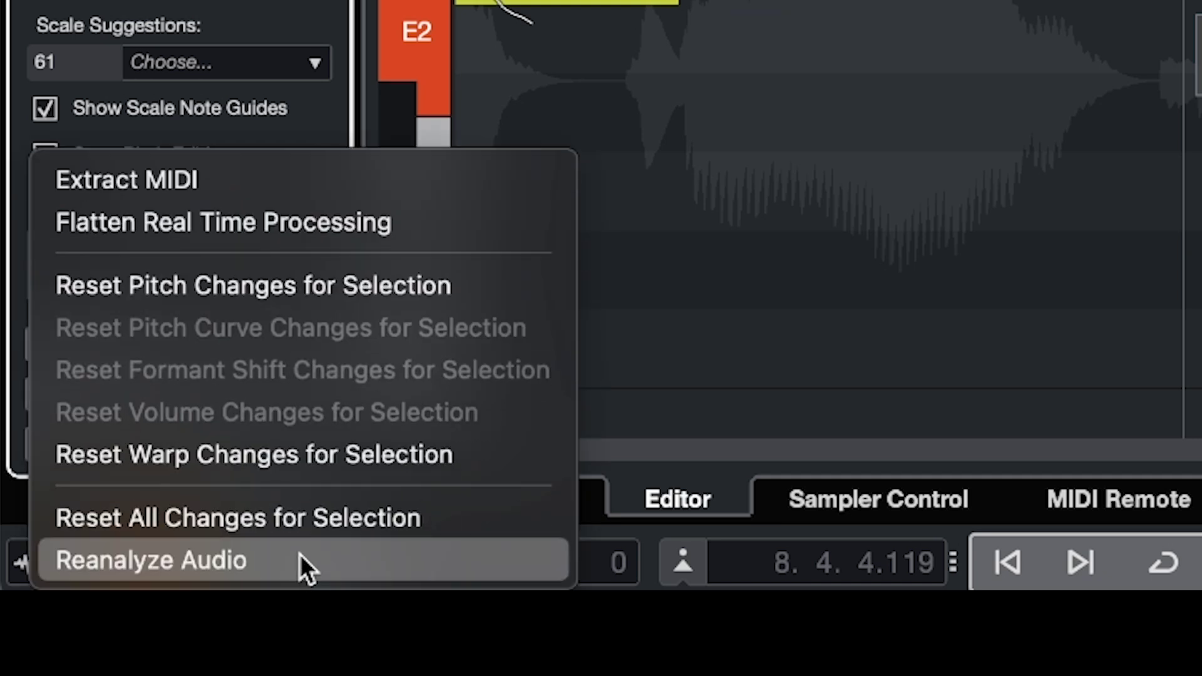
left_click(312, 516)
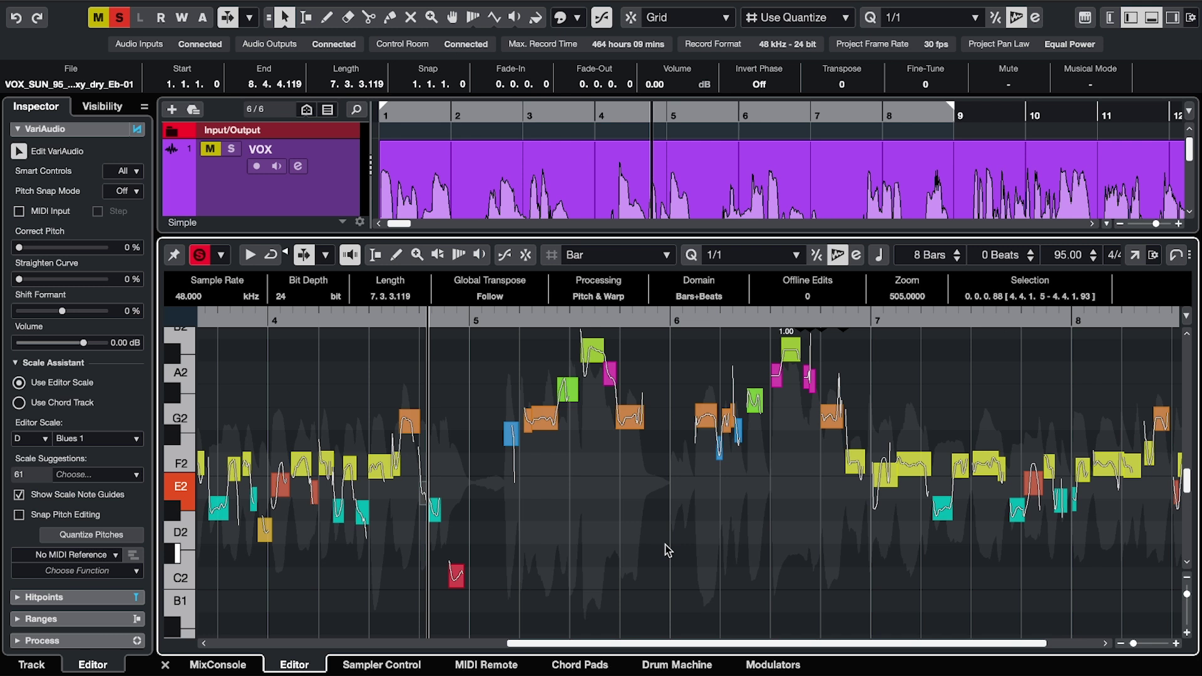
key("ctrl+a")
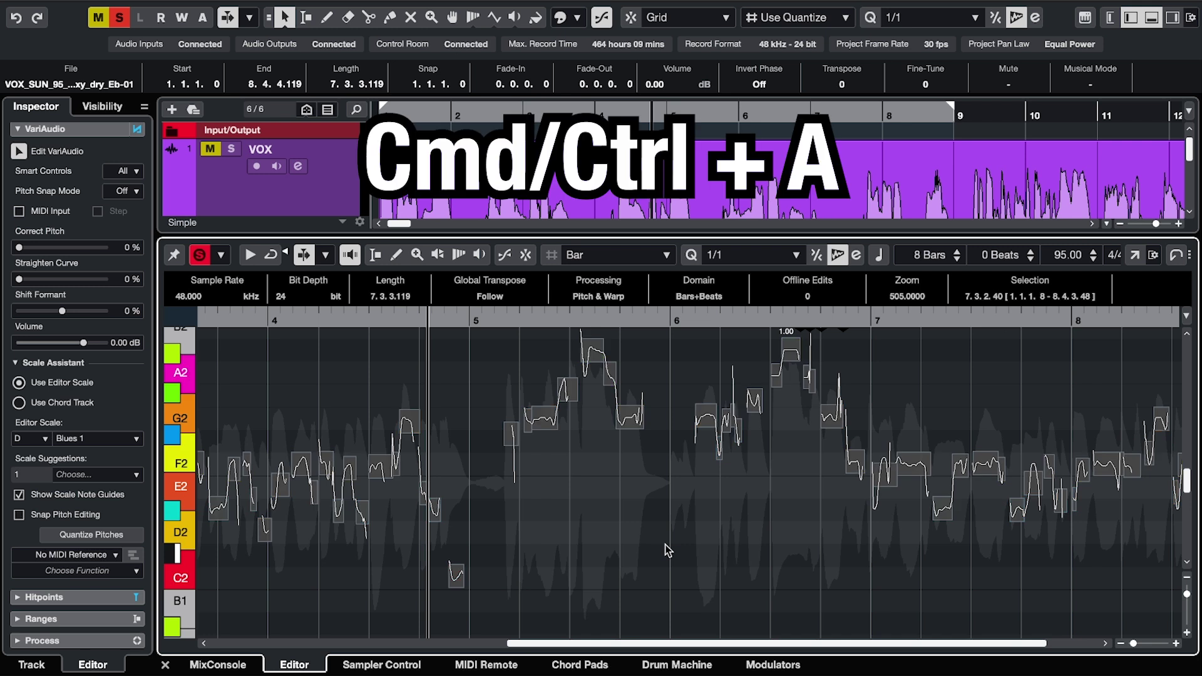
left_click(664, 551)
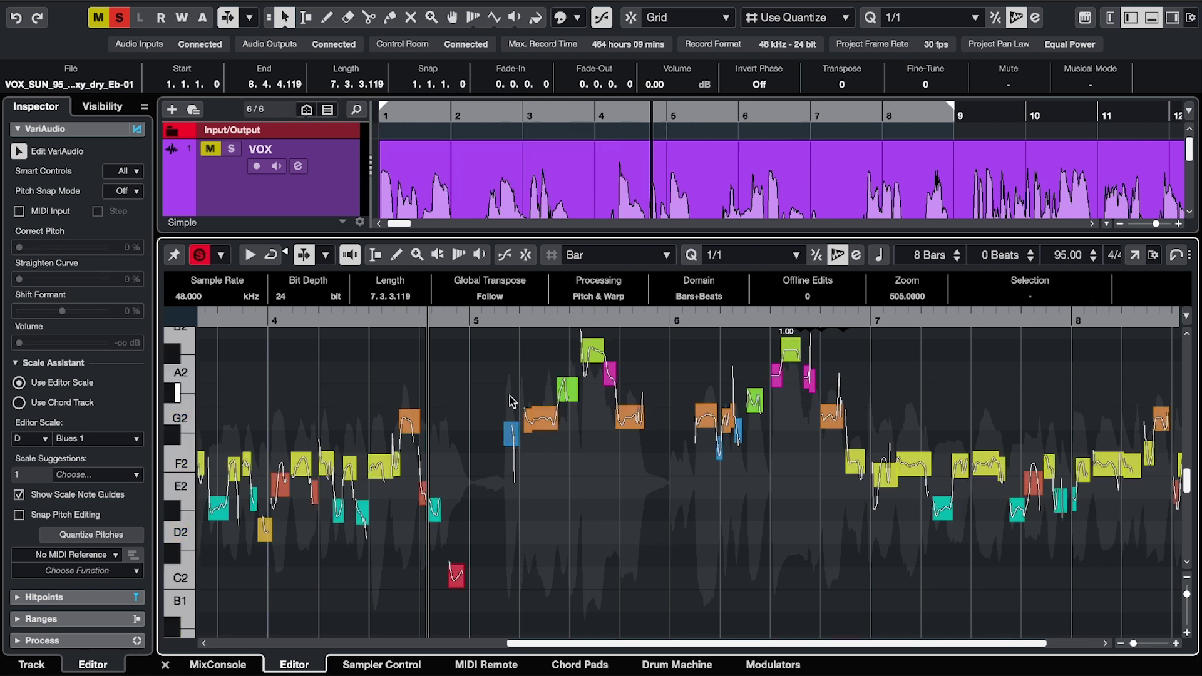
Rubber-band a group of notes around bar 5, then select every note on F2.
left_click_drag(479, 352, 707, 468)
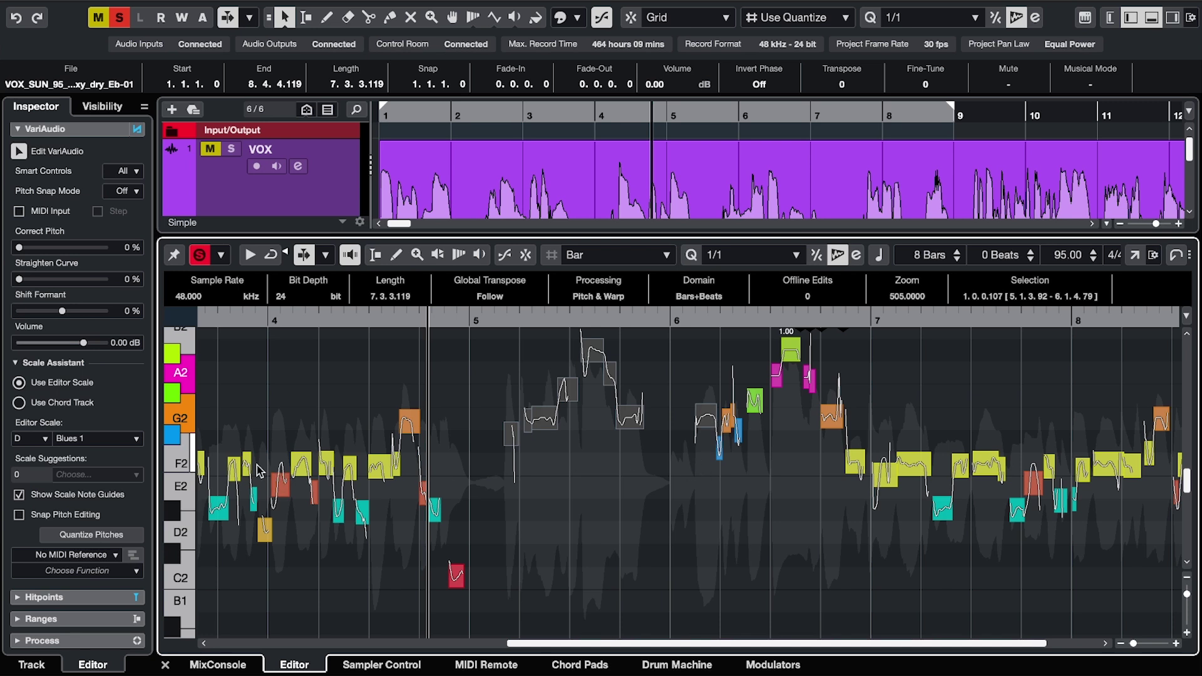
left_click(177, 463, "ctrl")
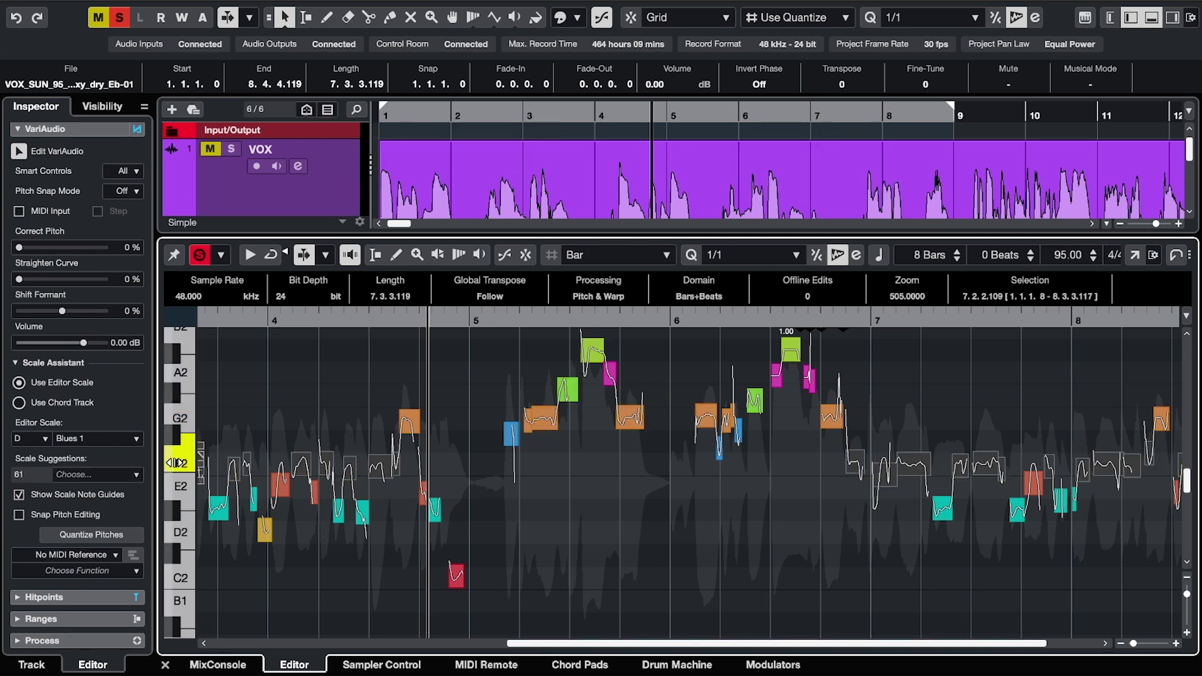